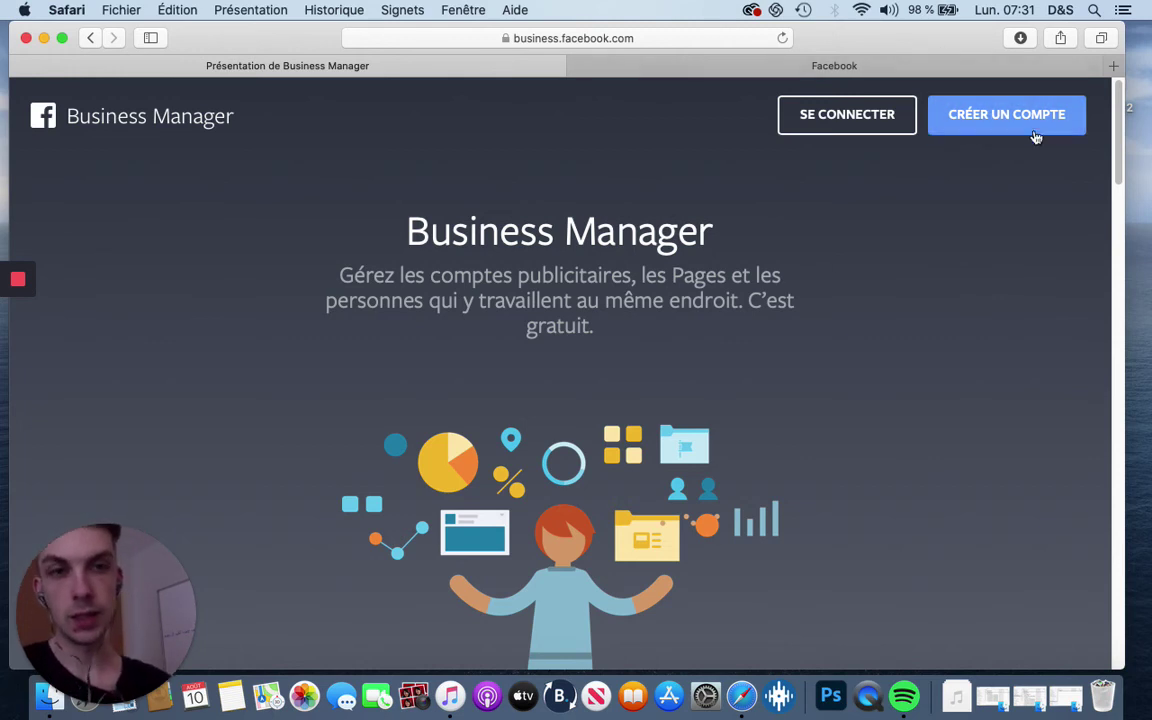
Log in with the saved credentials, dismiss the verification warning, and open Paramètres de l'entreprise
click(828, 116)
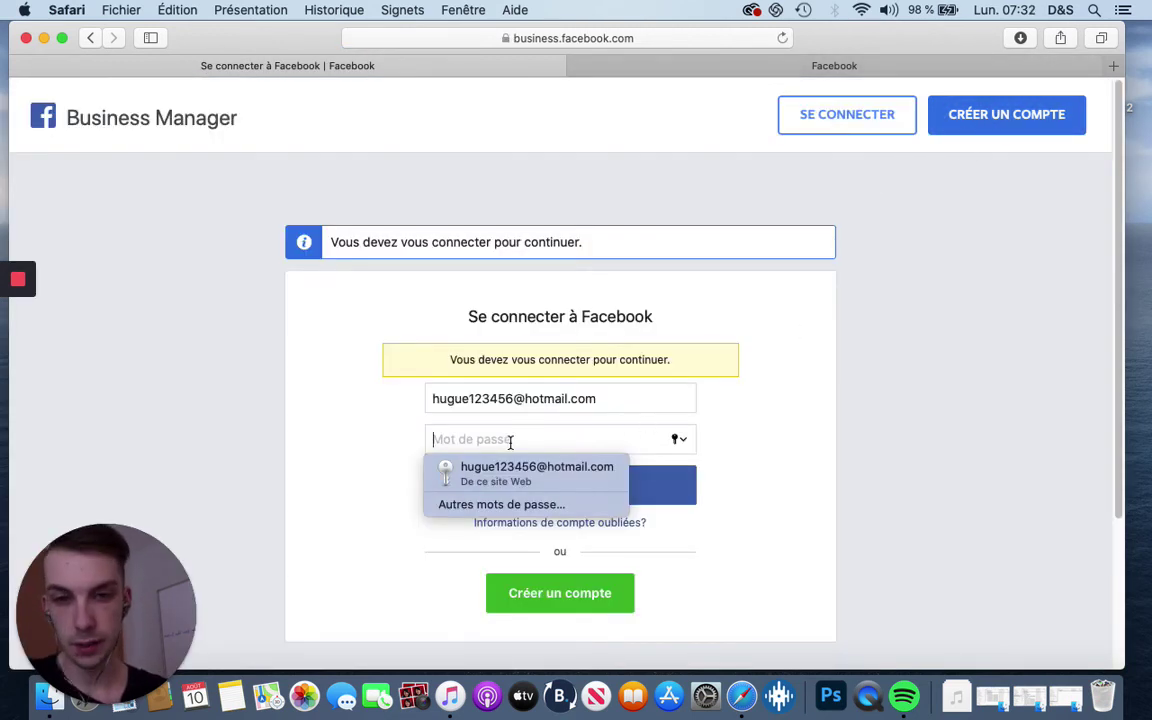
click(514, 462)
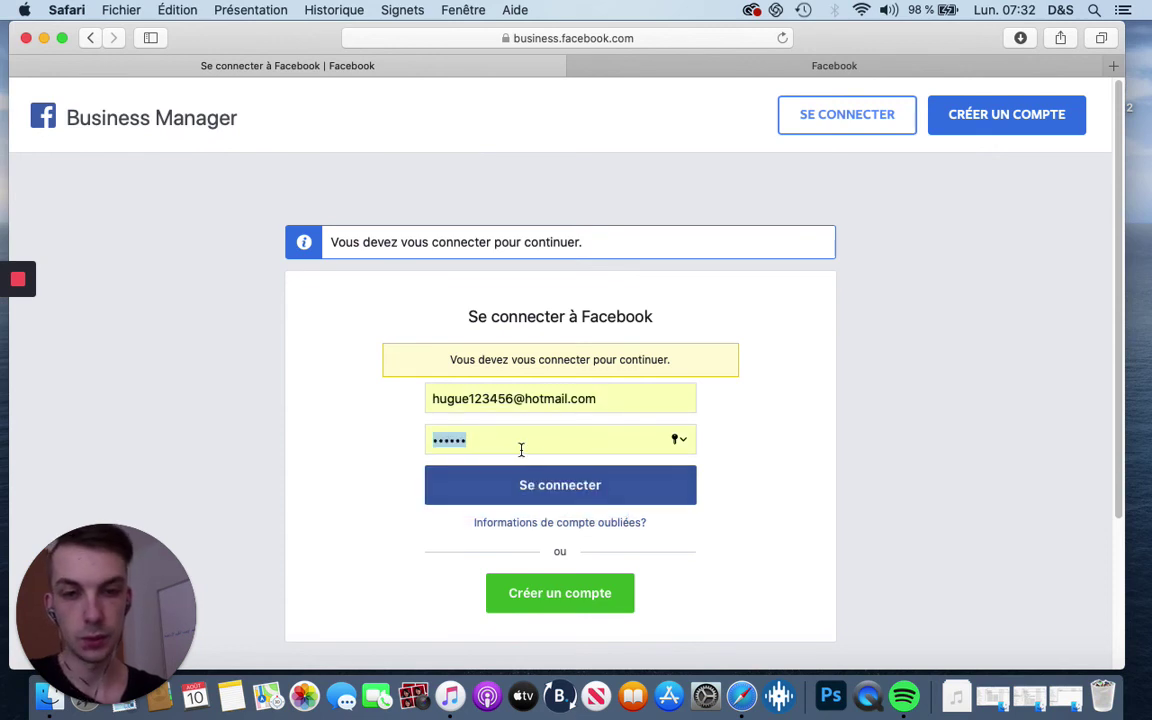
click(565, 488)
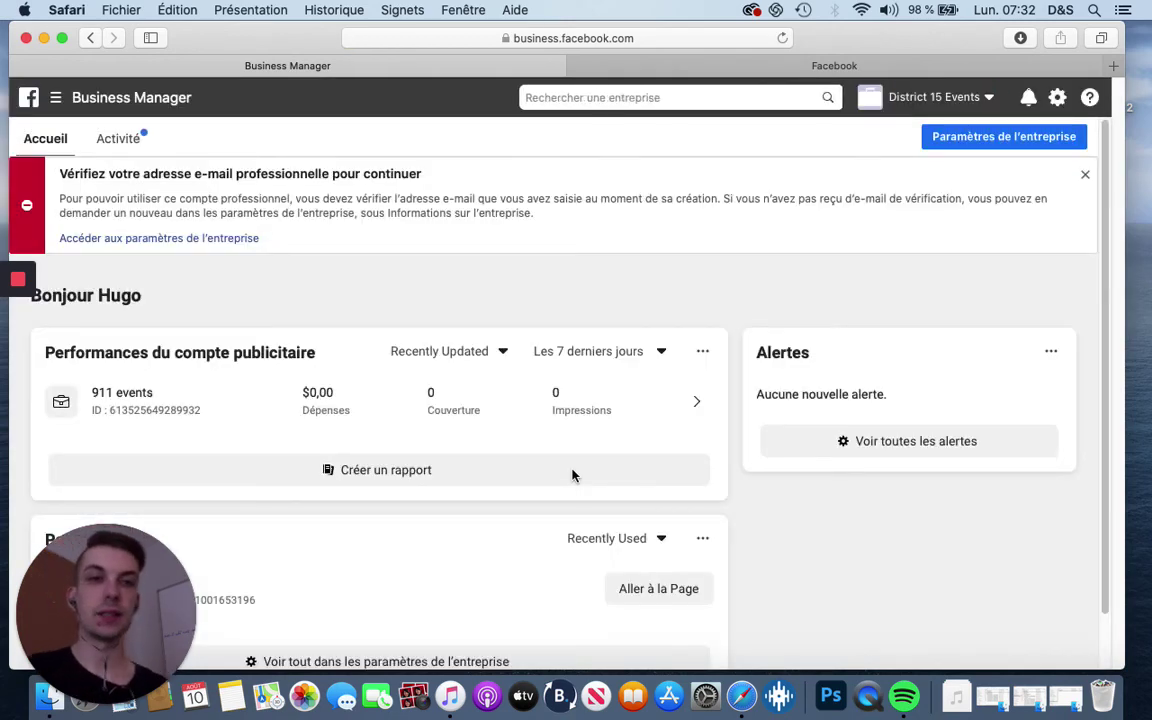
click(1085, 178)
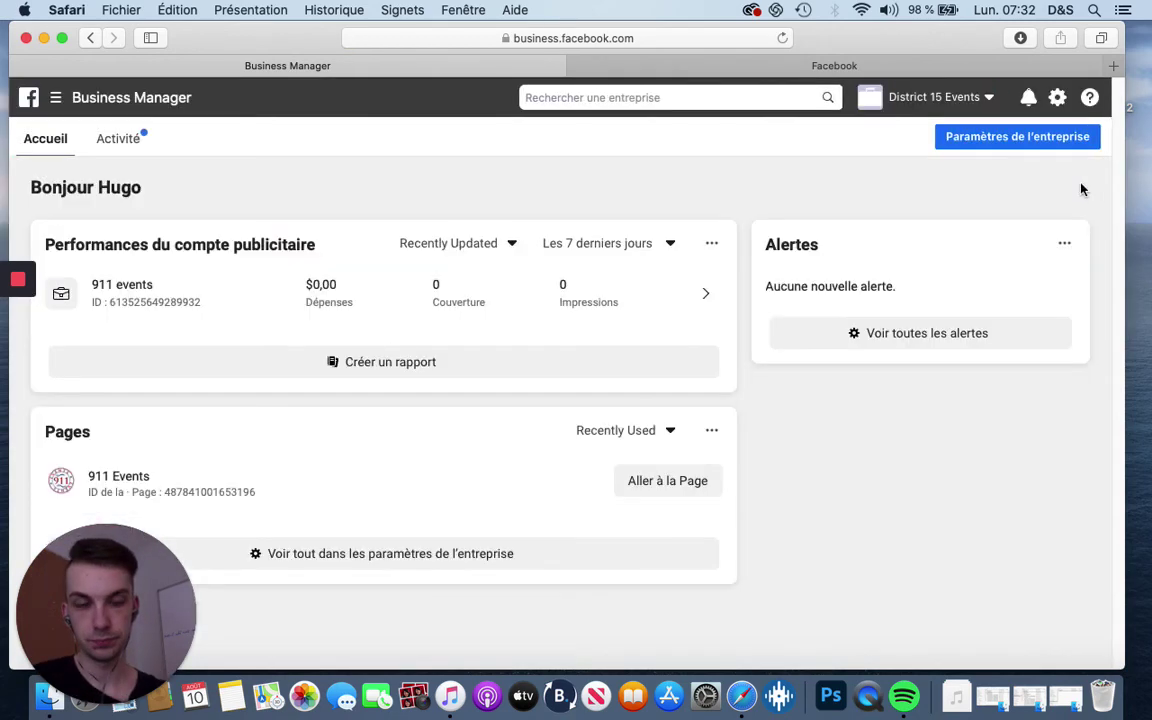
click(130, 106)
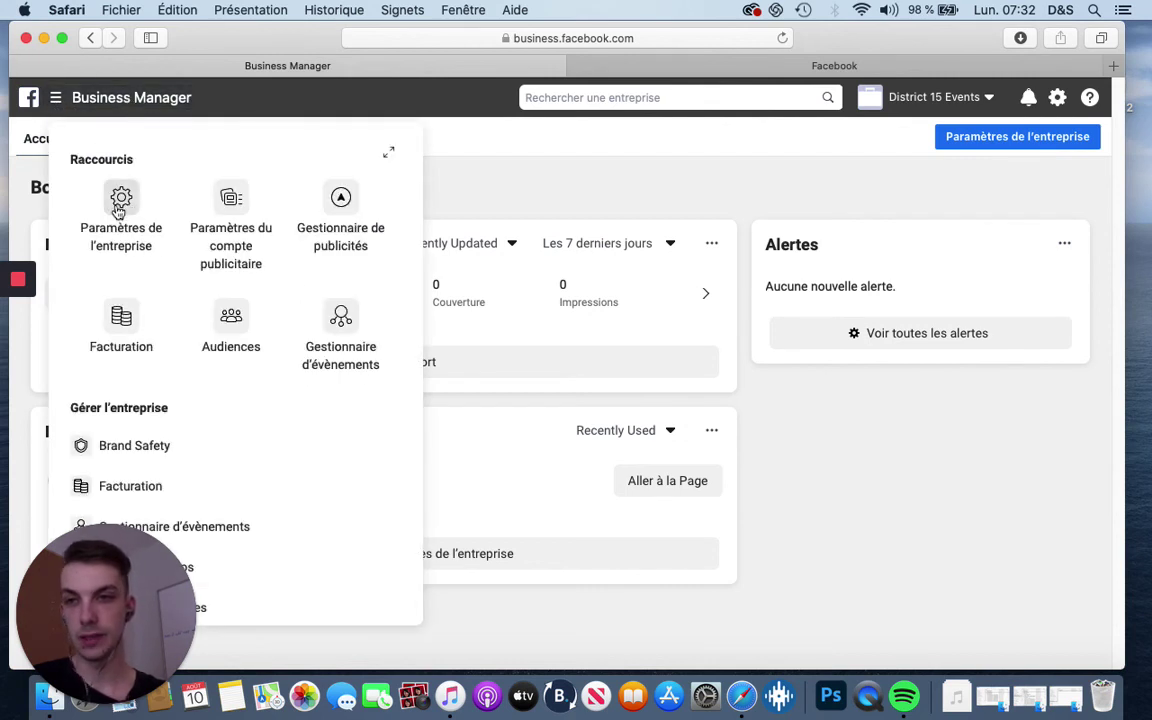
click(121, 203)
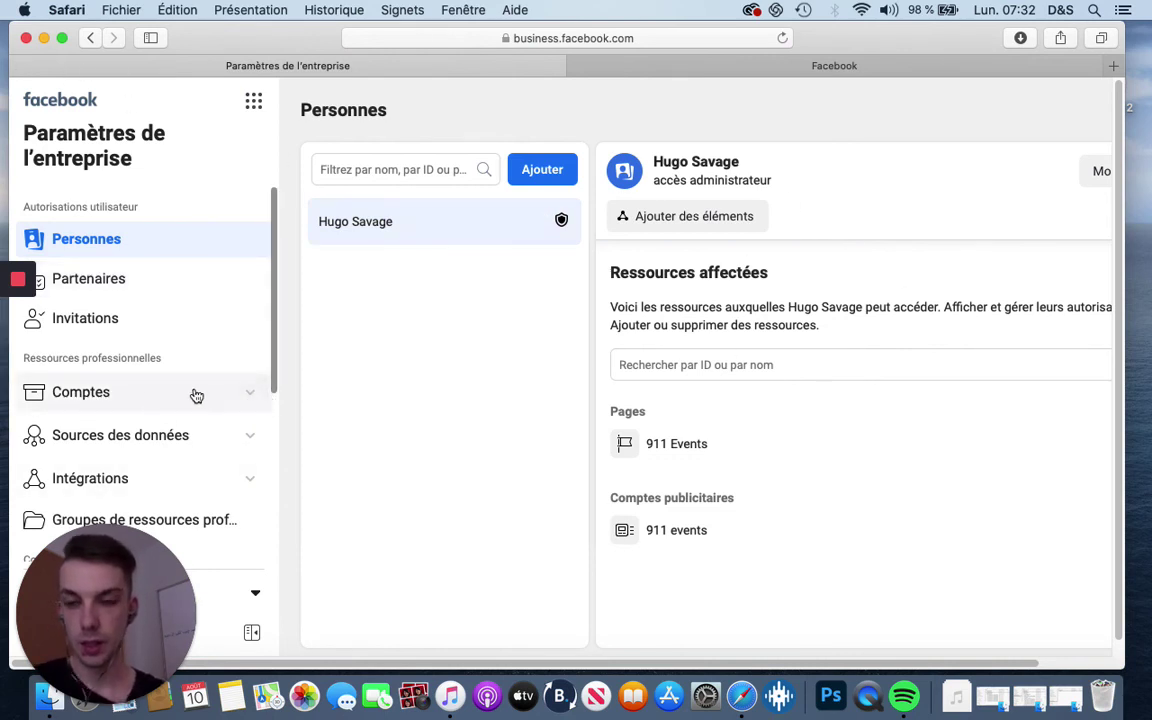
Expand Comptes and show the business's Pages list
scroll(185, 385, down, 1)
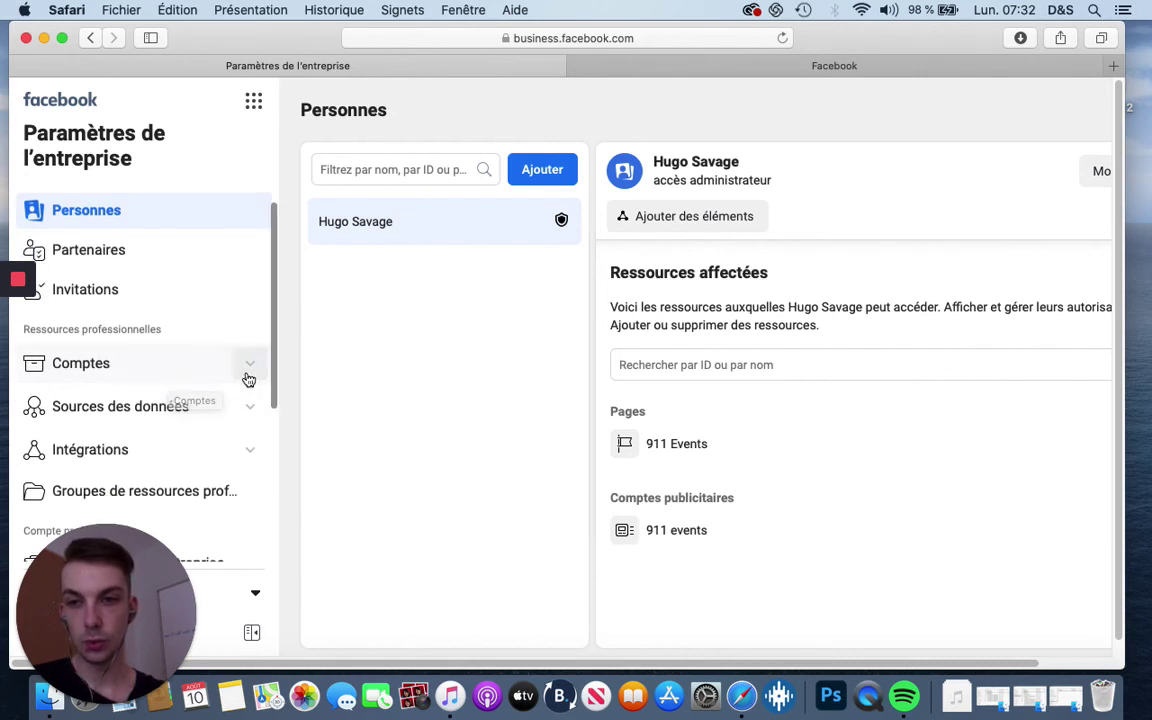
click(247, 376)
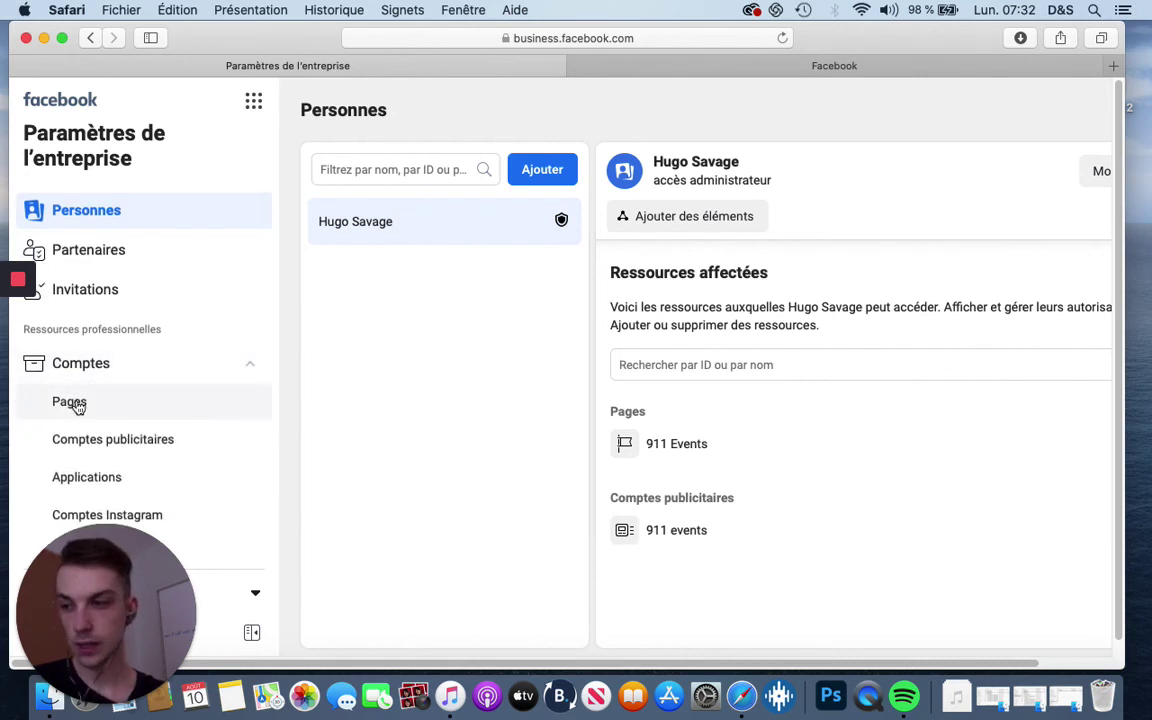
click(77, 404)
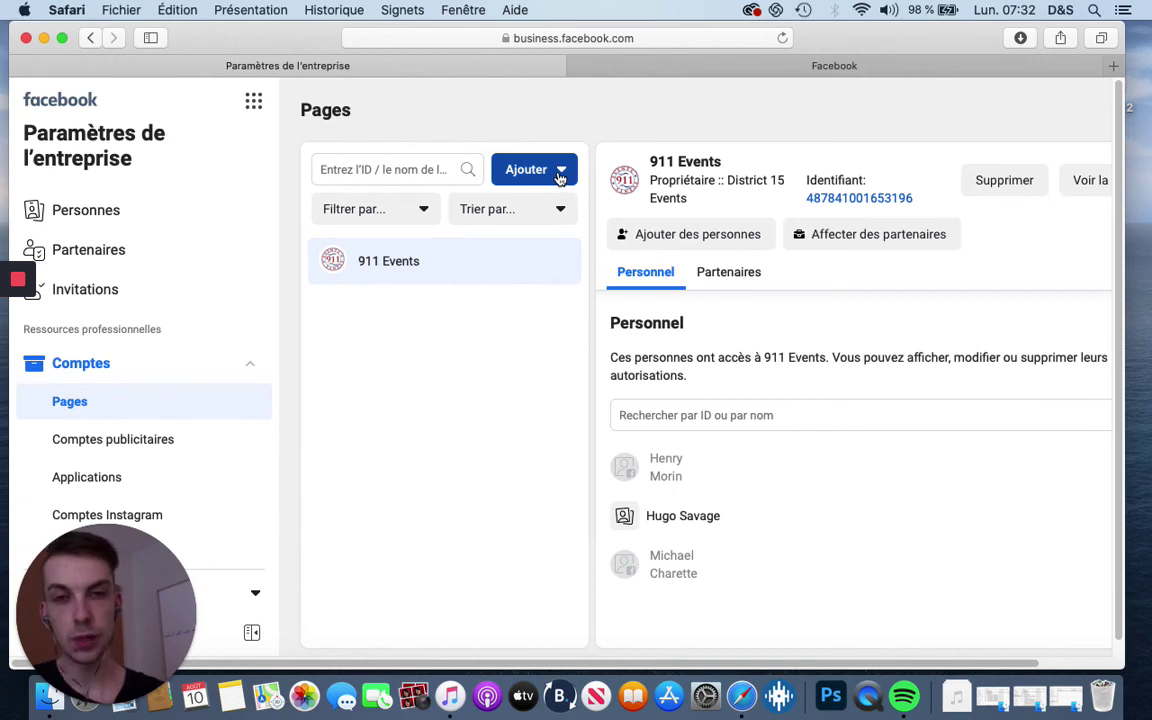
Start adding an owned Page, search for '911 event', then close the dialog without adding
click(560, 177)
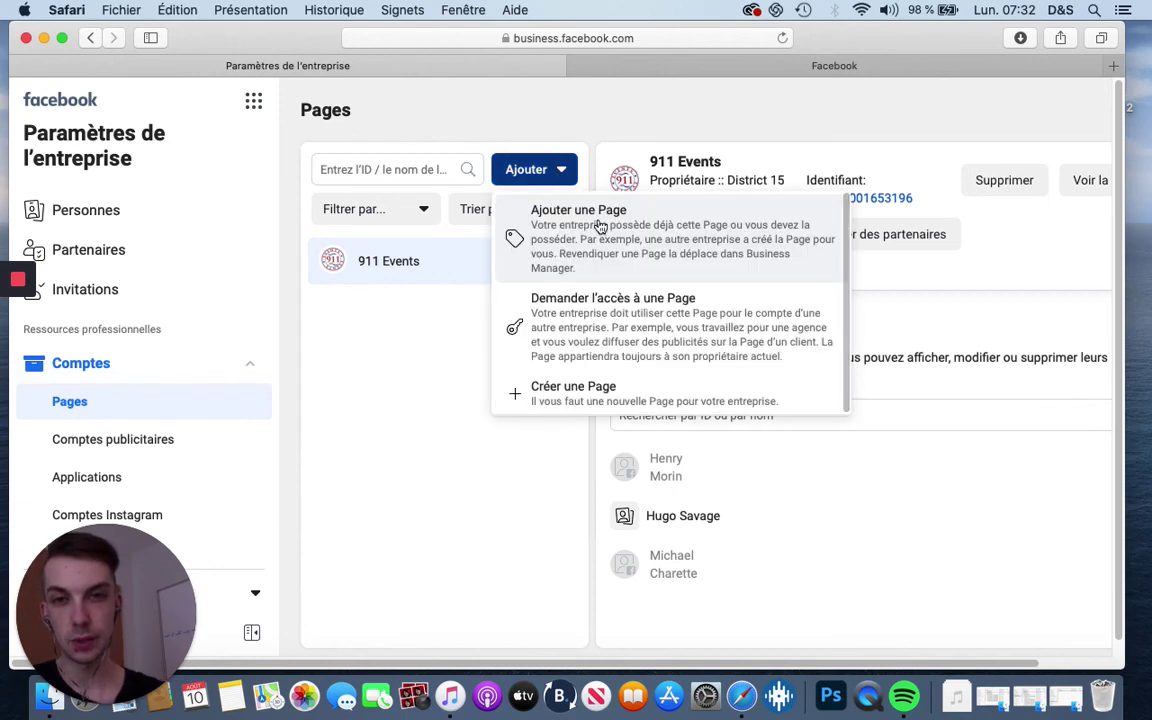
click(548, 172)
click(548, 172)
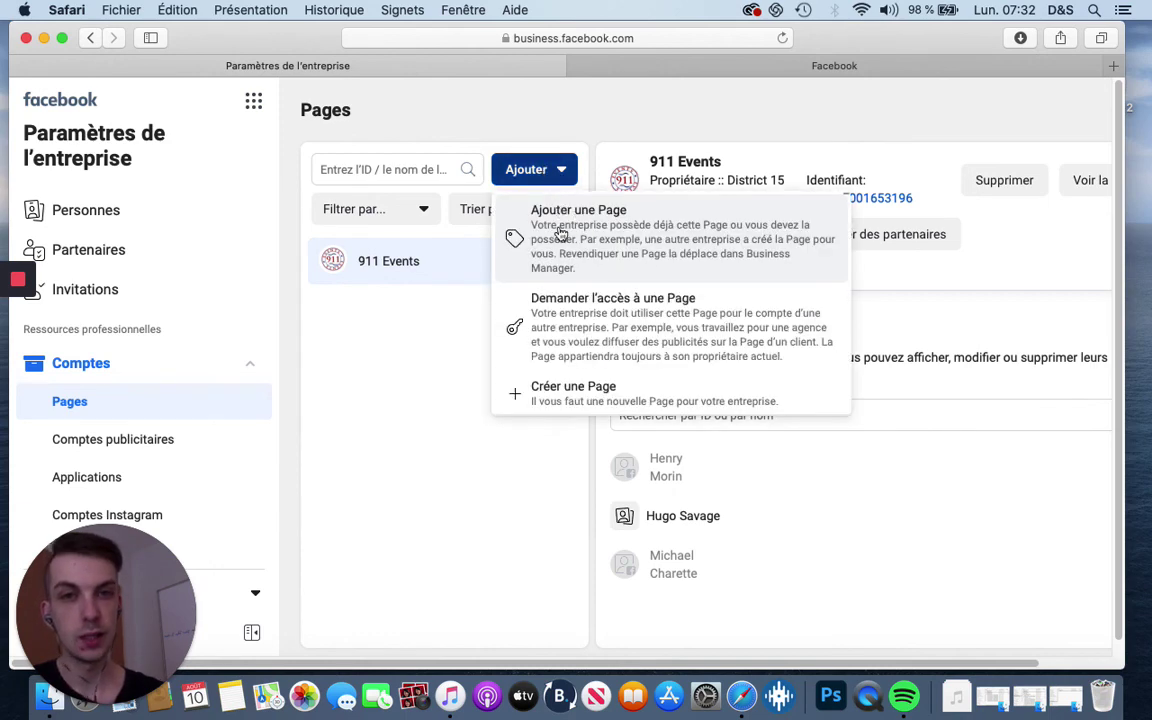
click(625, 238)
click(464, 356)
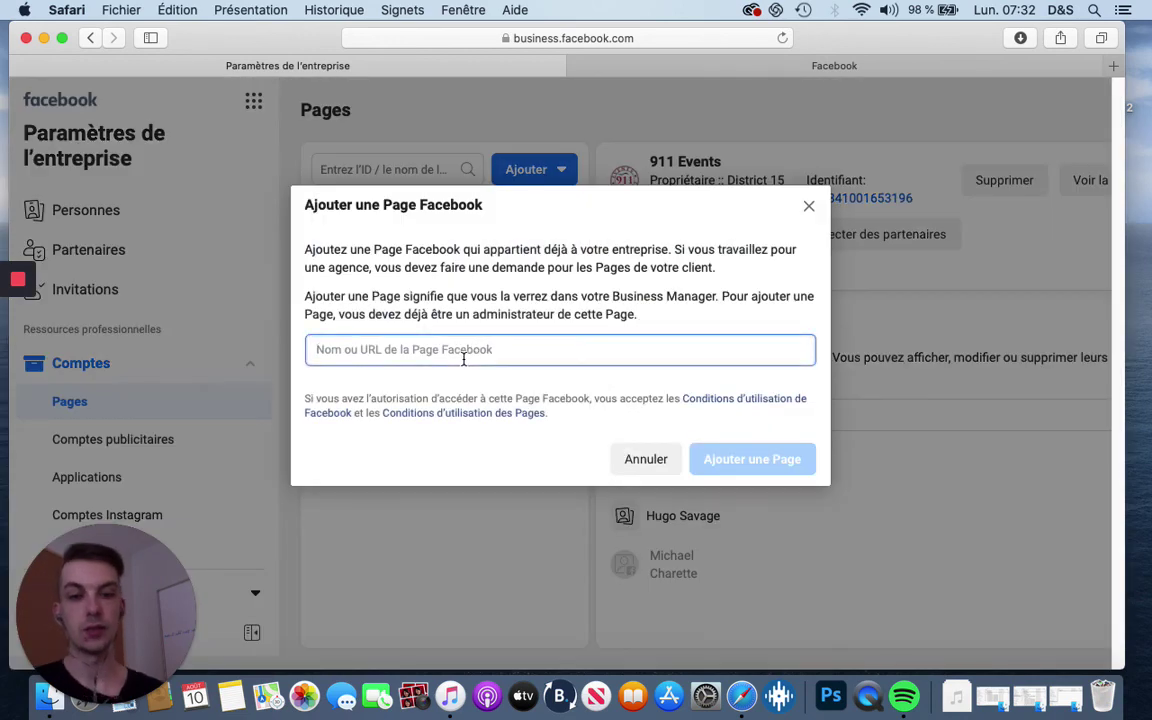
text(99)
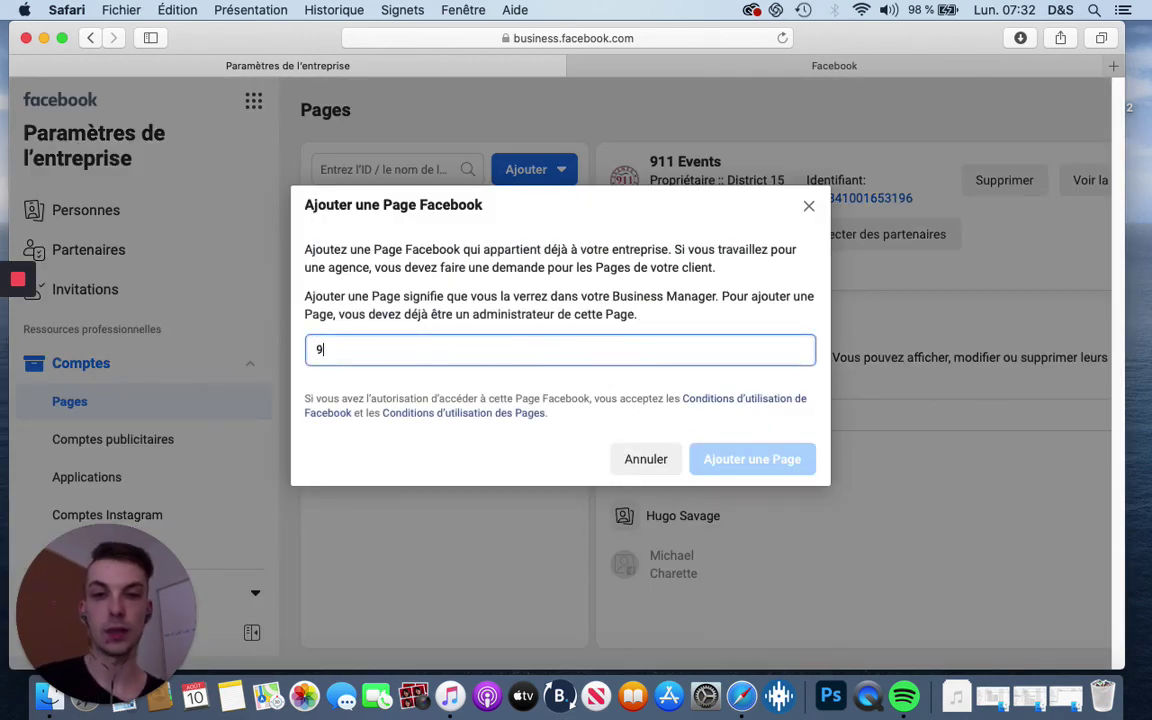
key(BackSpace)
text(11 event)
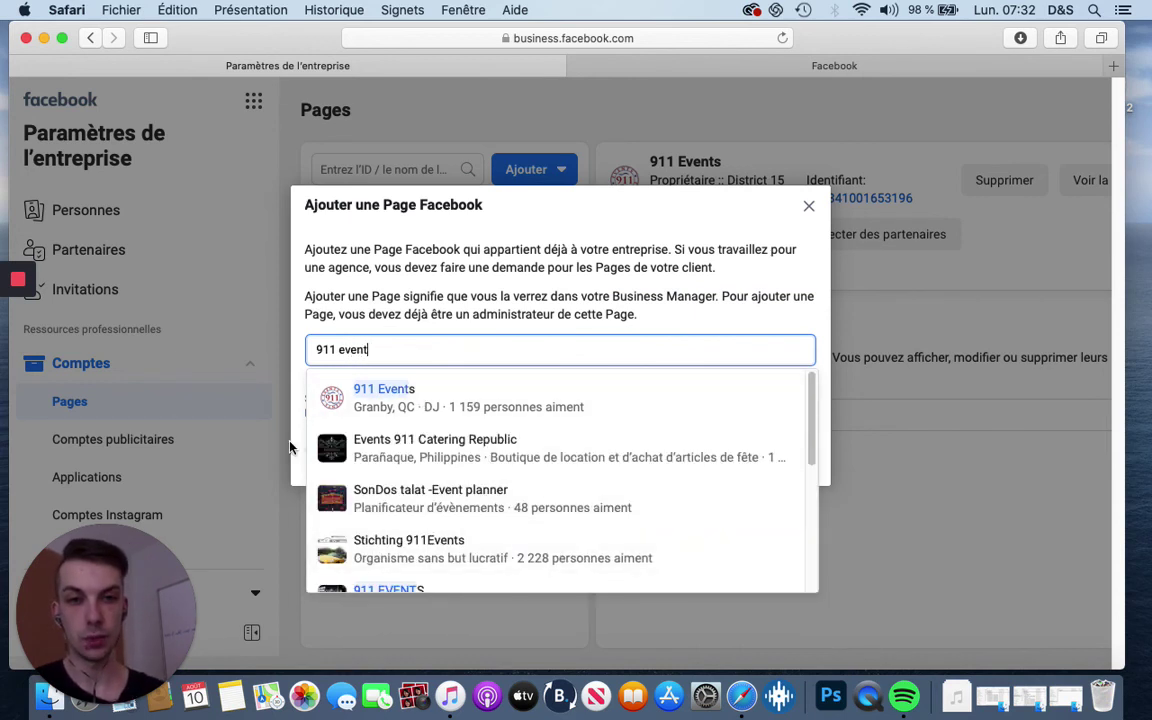
click(810, 210)
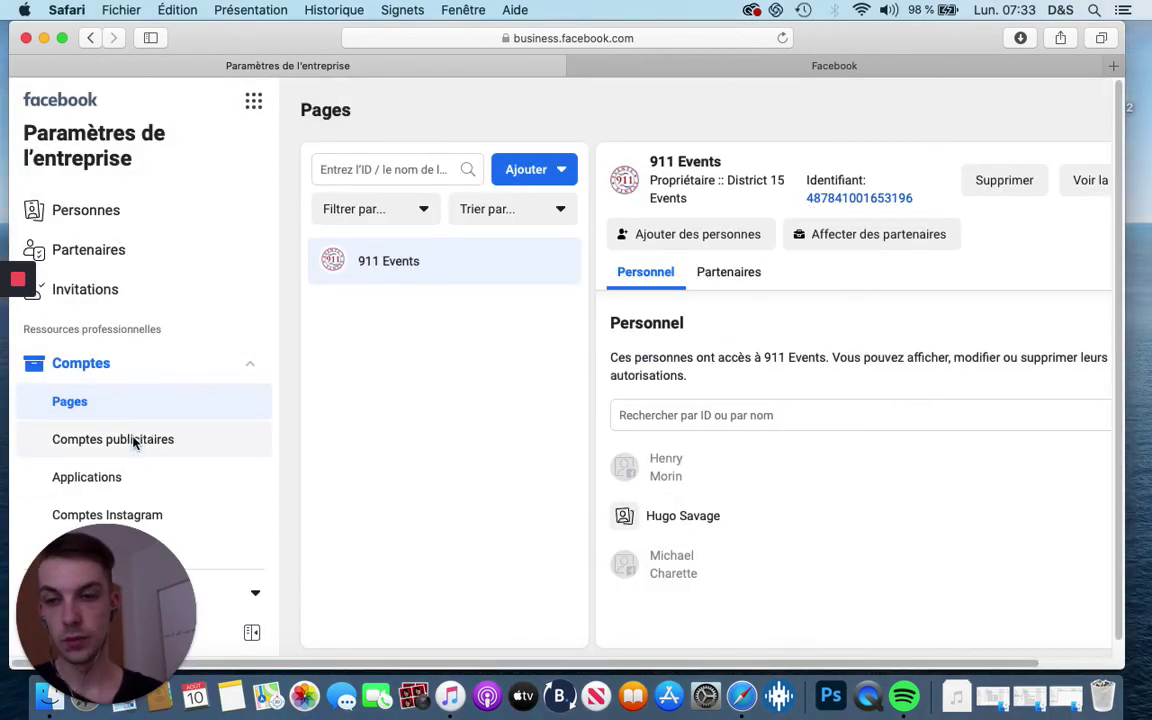
Show Comptes publicitaires, check the Ajouter options, and reach the 911 events account's actions
click(134, 443)
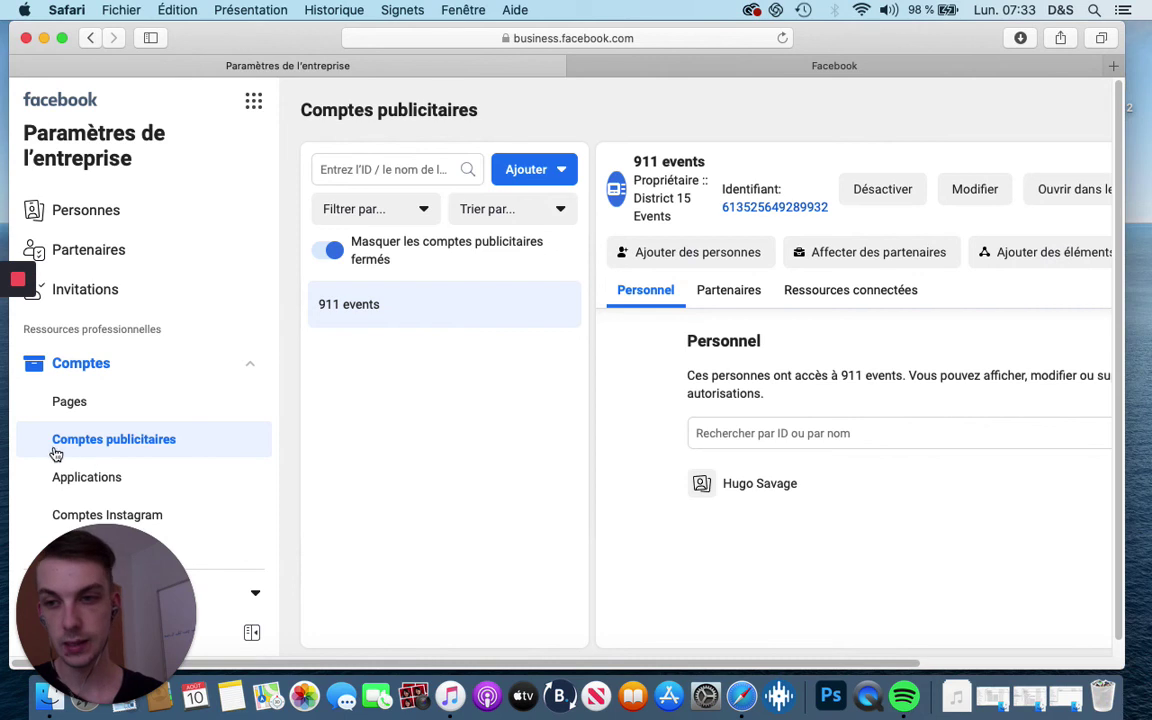
click(559, 169)
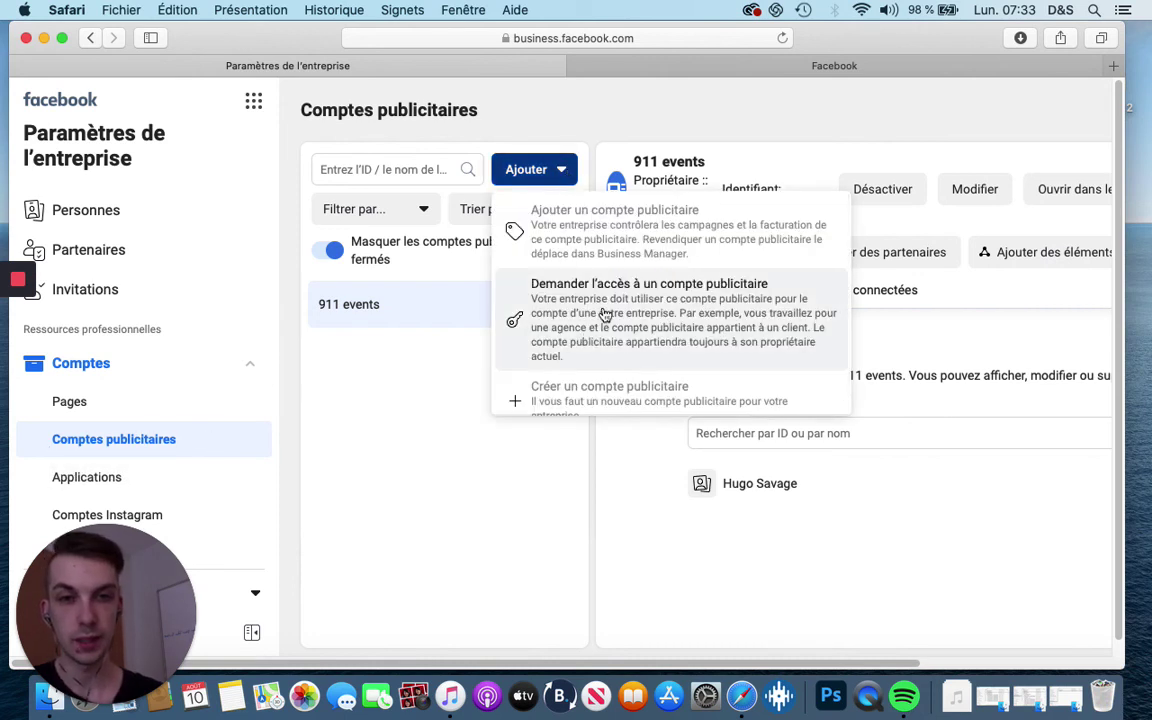
scroll(605, 316, down, 1)
click(414, 379)
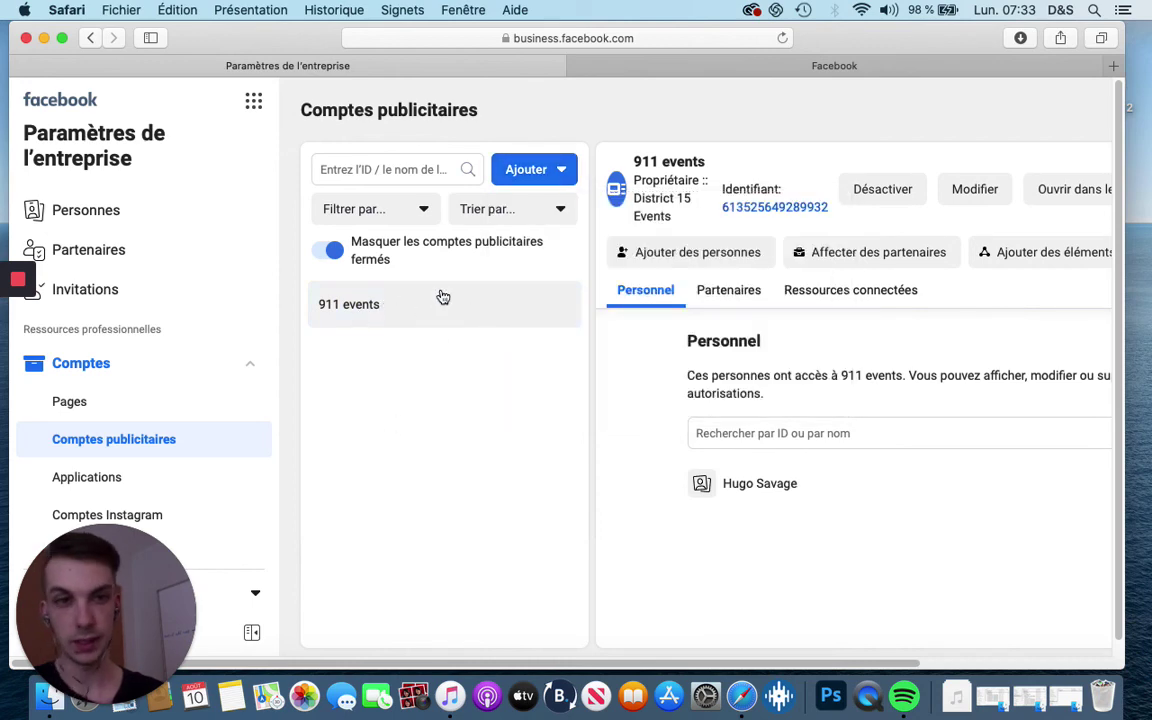
click(62, 38)
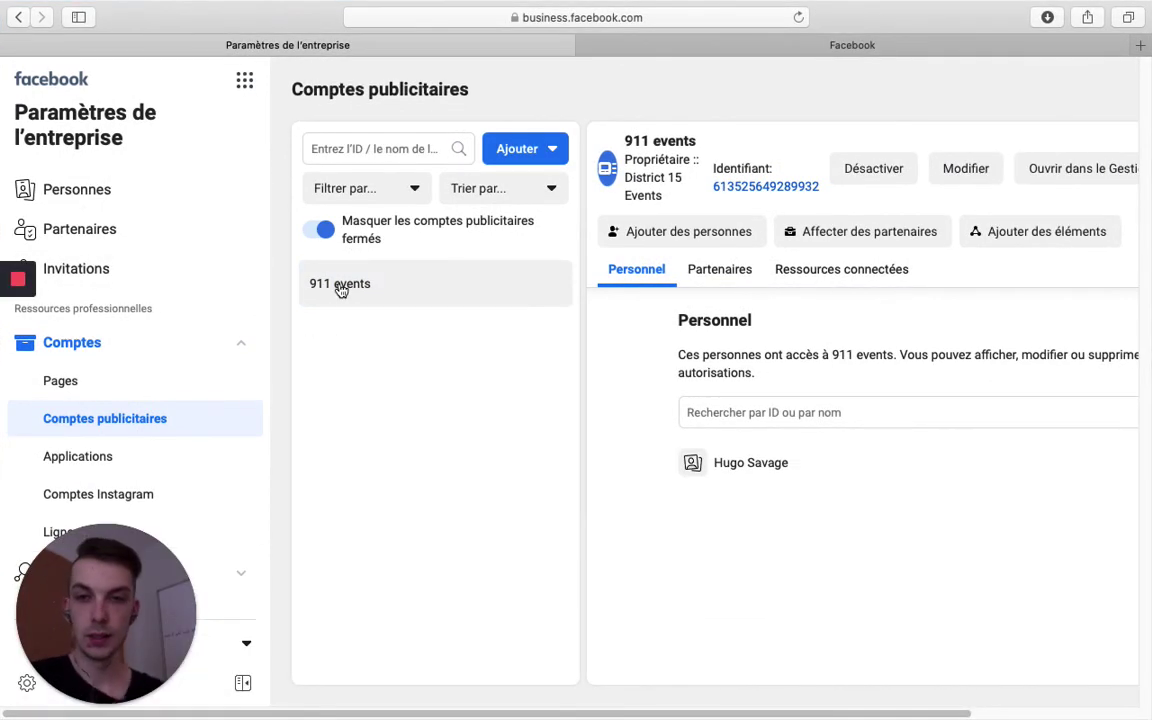
click(554, 150)
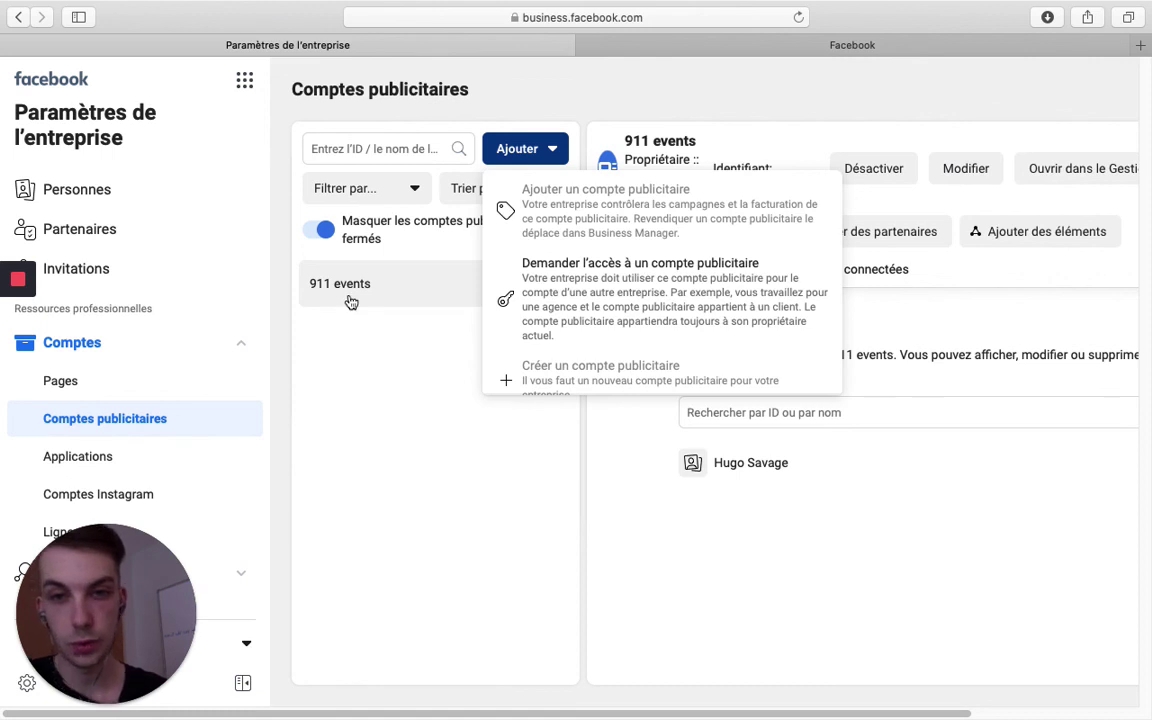
click(401, 343)
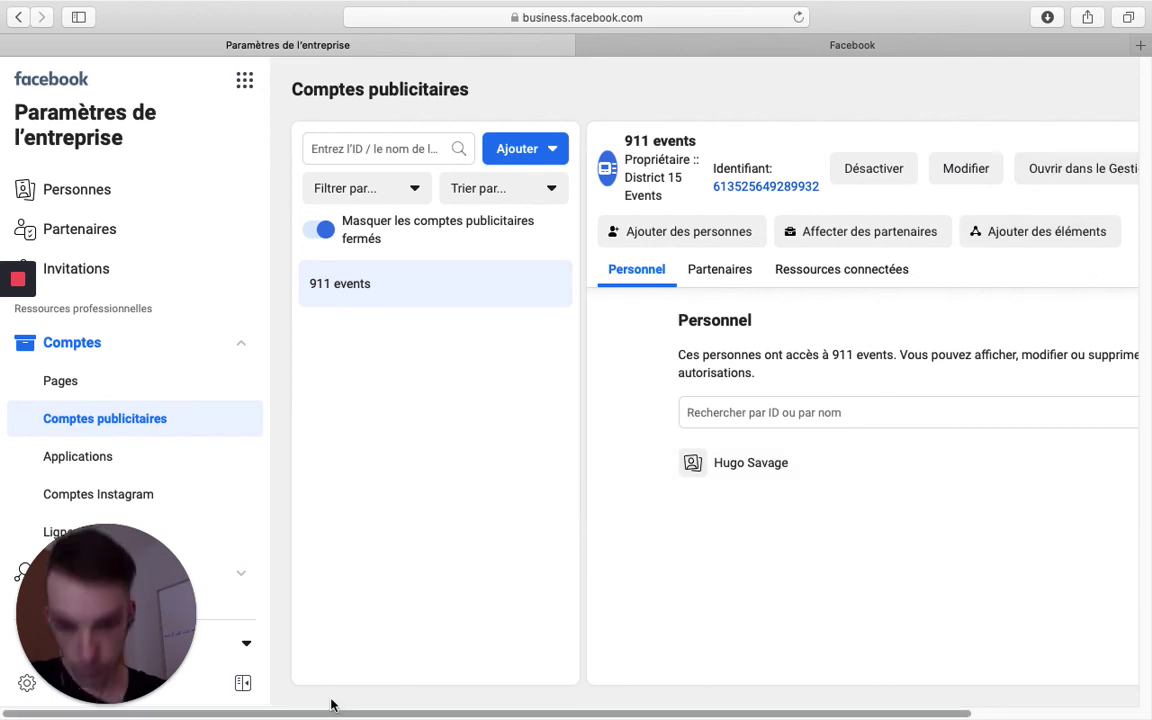
scroll(346, 716, right, 1)
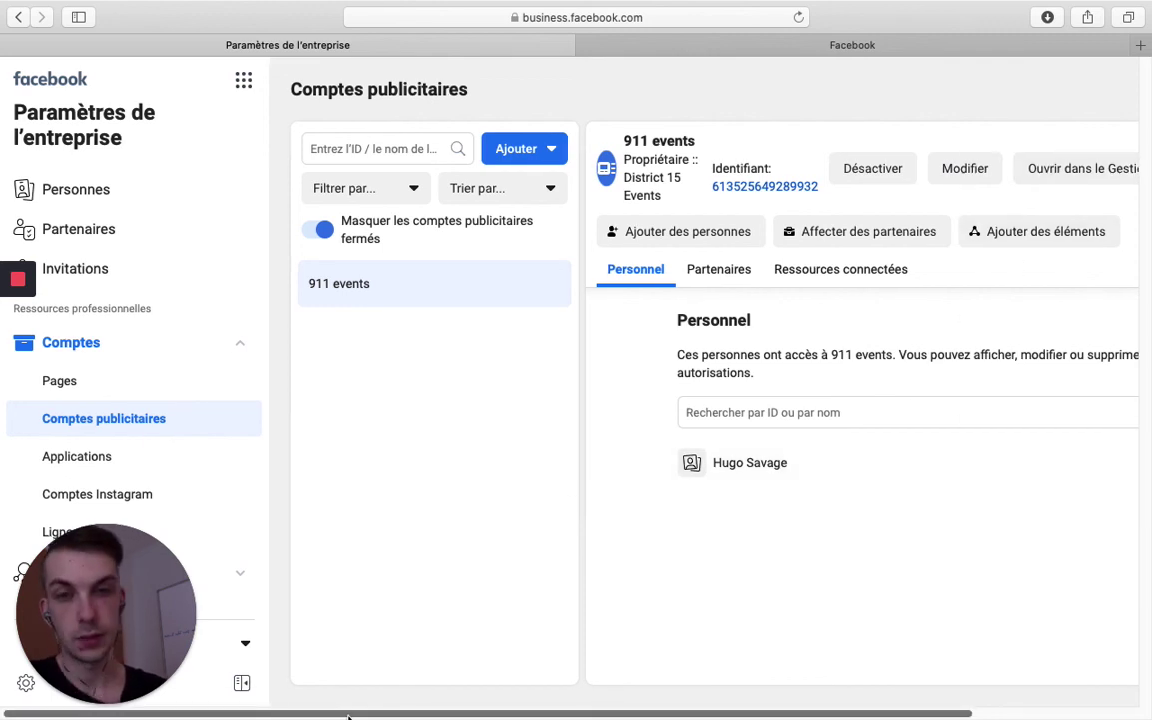
scroll(348, 716, right, 5)
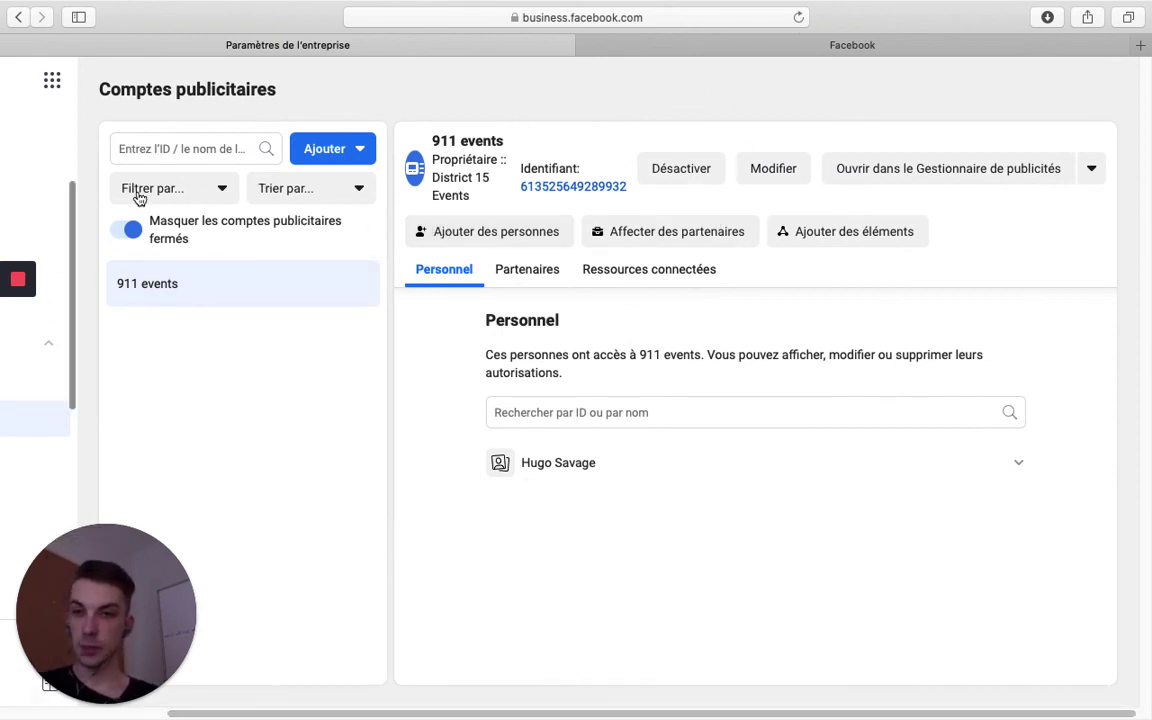
click(1092, 172)
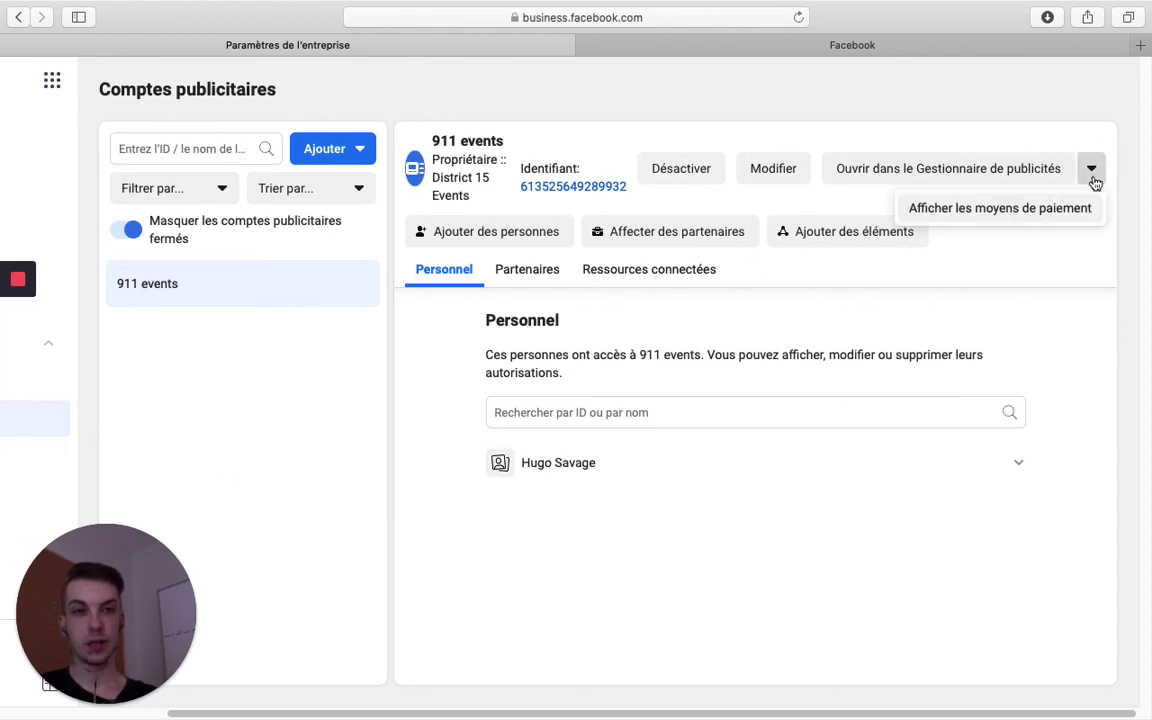
click(977, 212)
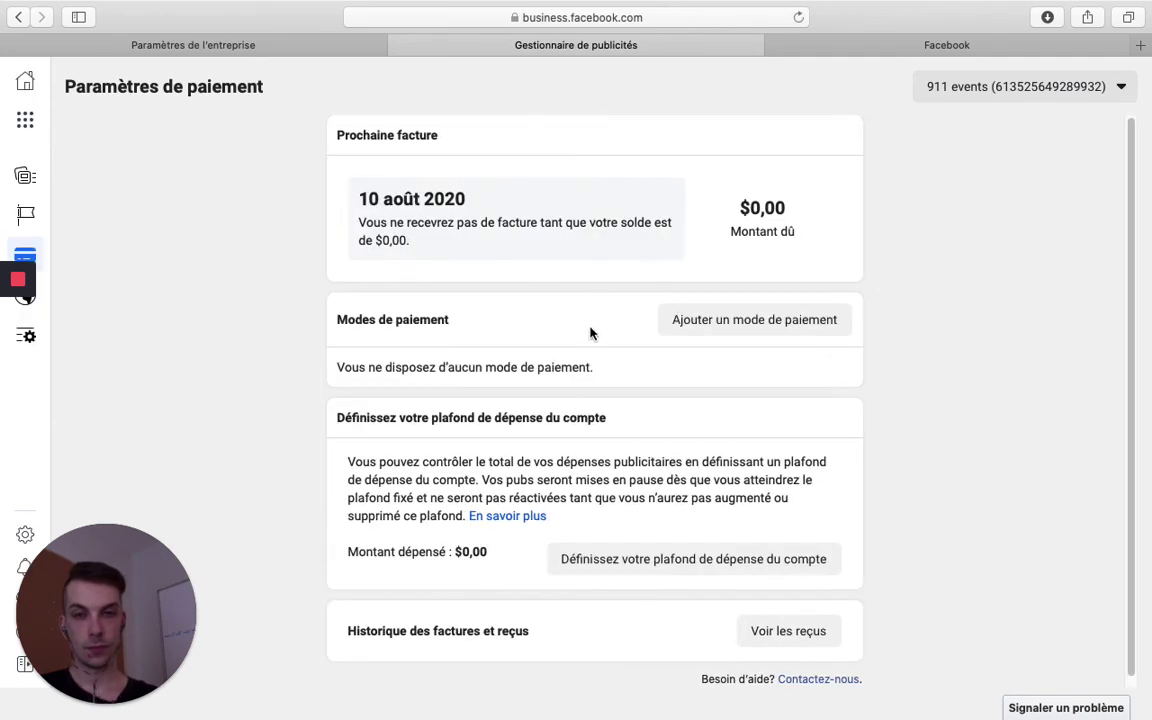
click(733, 333)
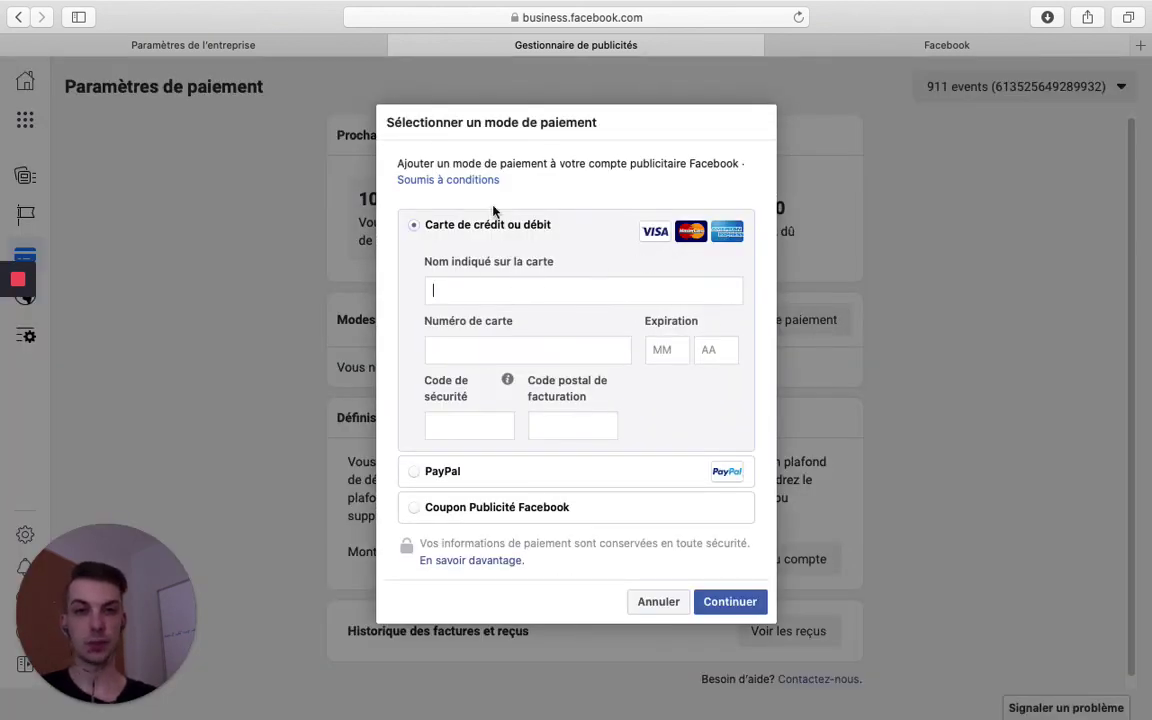
click(414, 472)
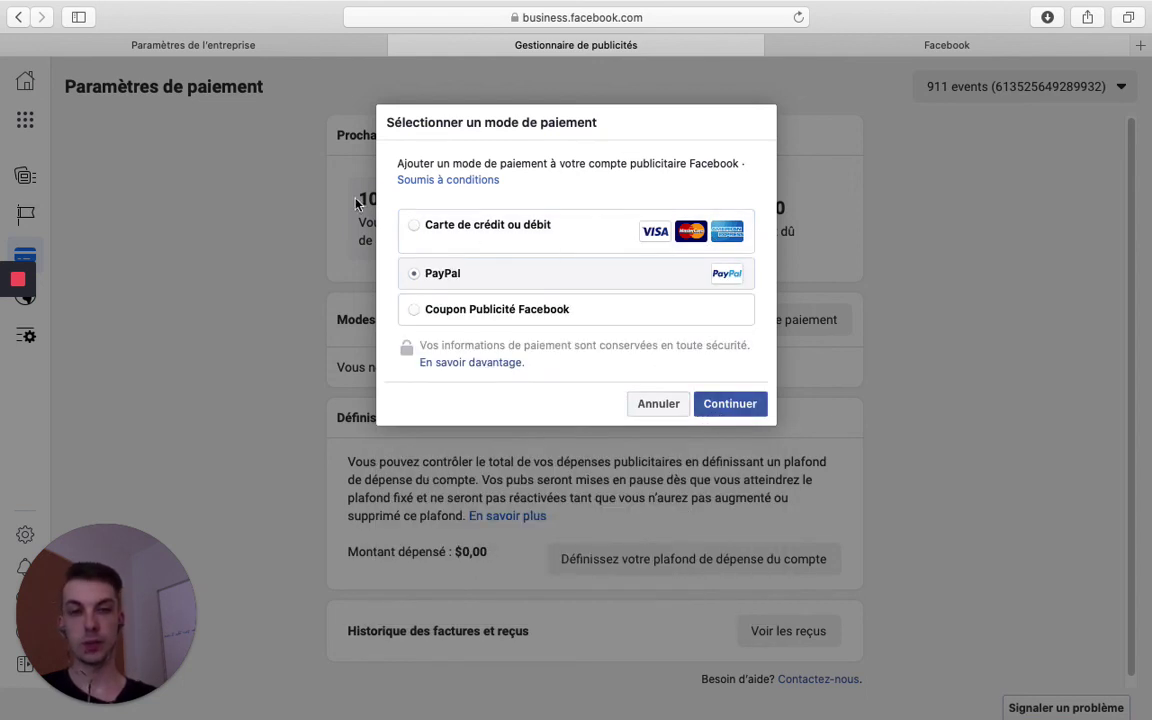
click(418, 229)
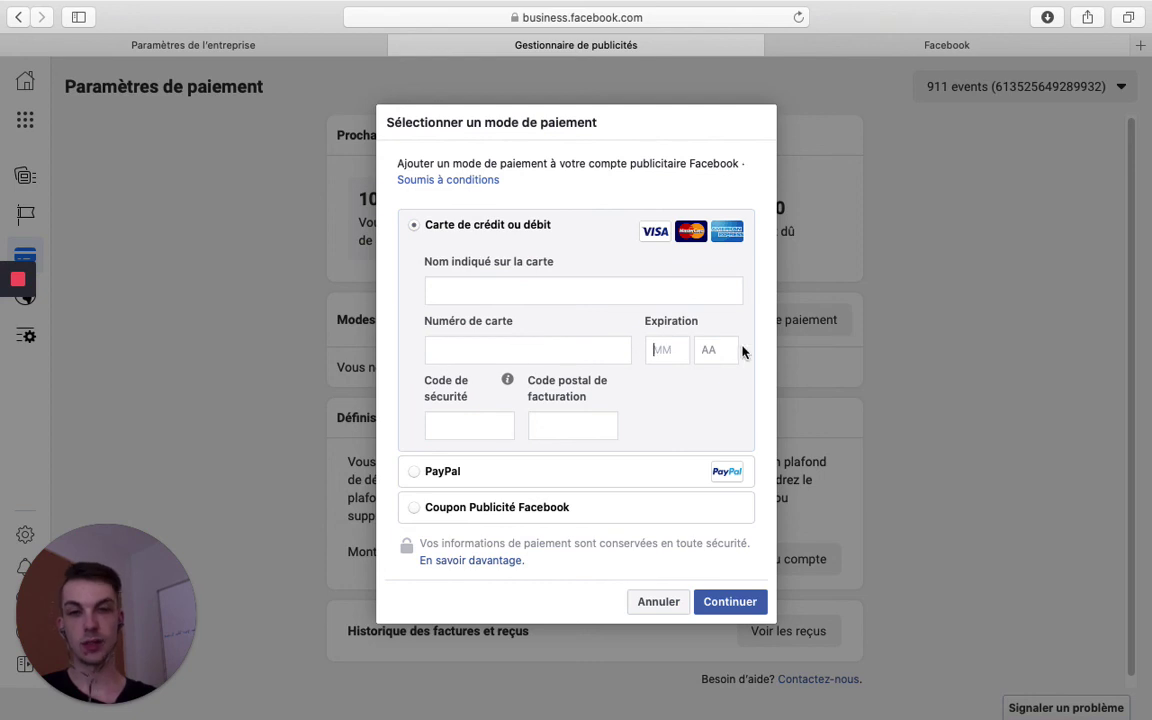
click(493, 424)
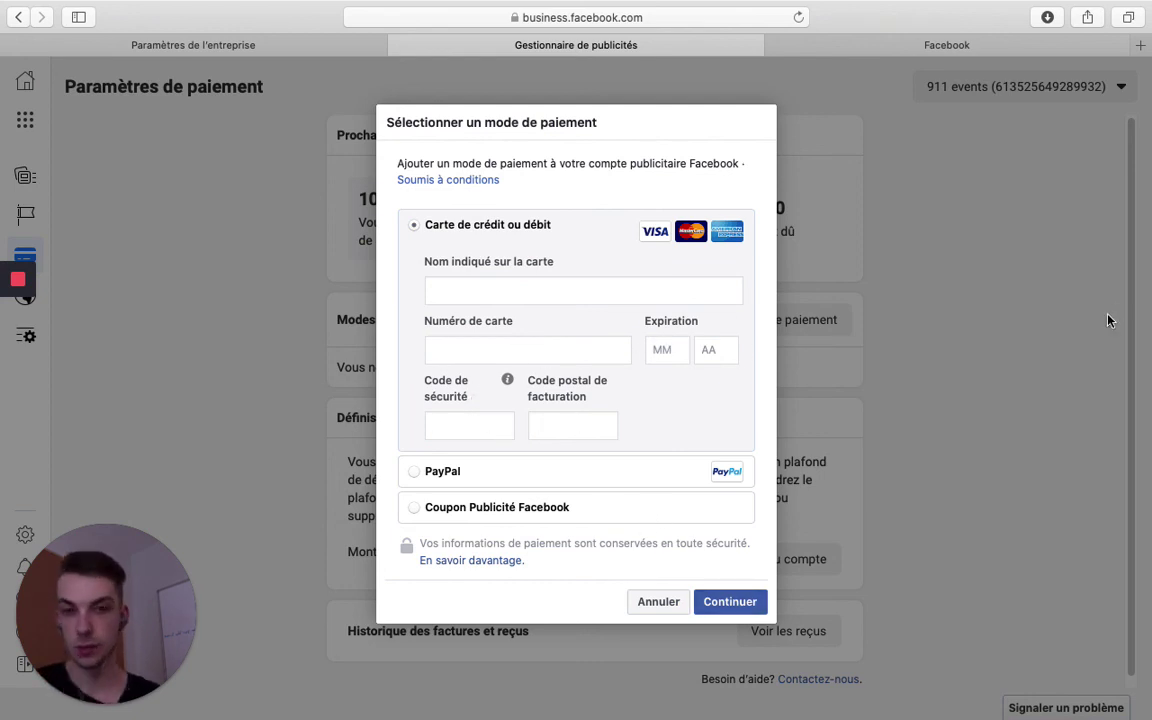
click(658, 602)
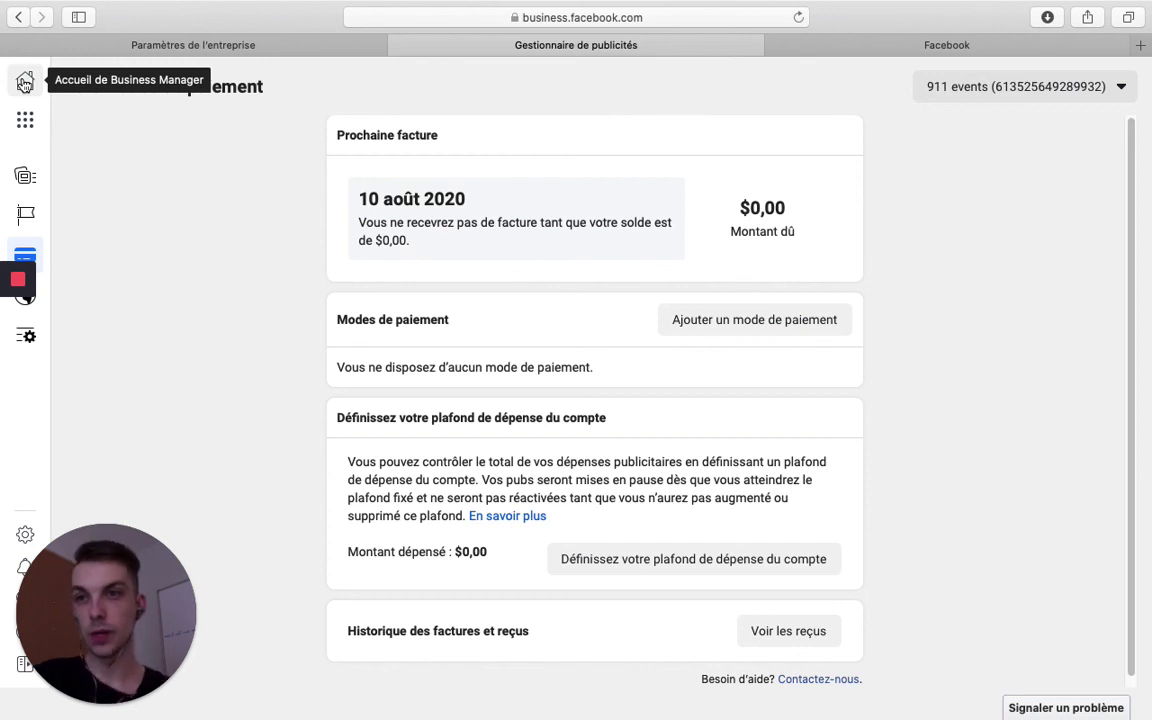
Go back to Home, then open Paramètres de l'entreprise from the ☰ menu
click(24, 82)
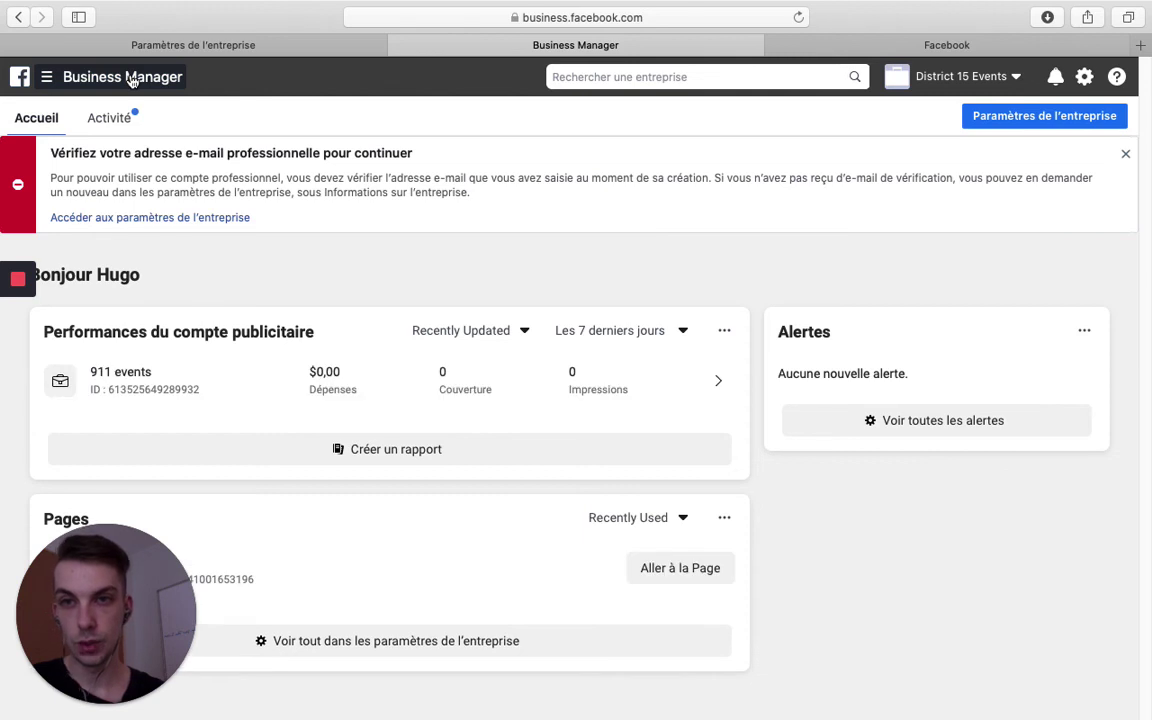
click(130, 80)
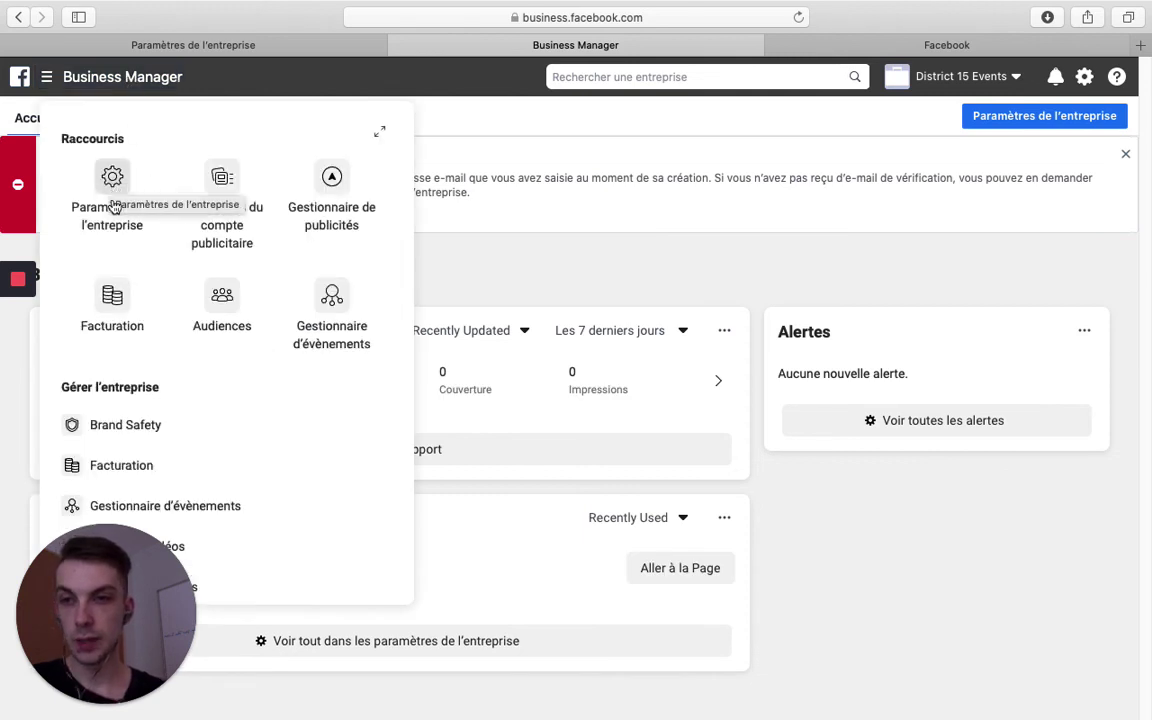
click(110, 176)
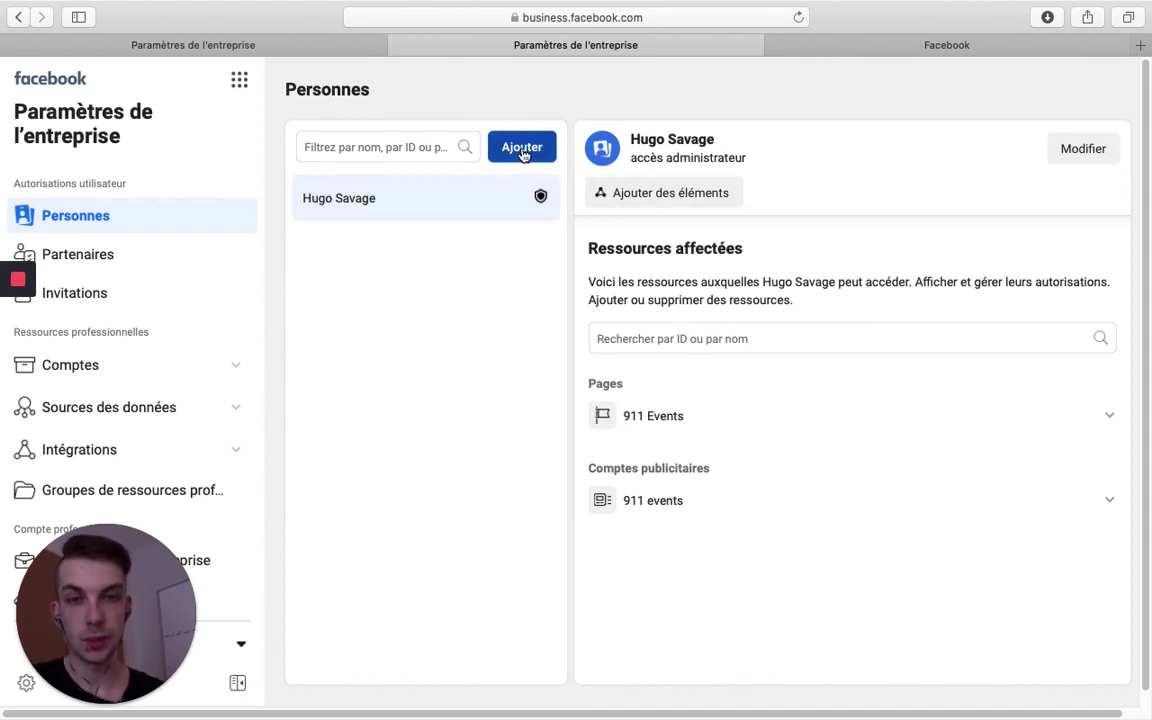
Invite a new person by their e-mail address with administrator access, continuing to step 2
click(522, 150)
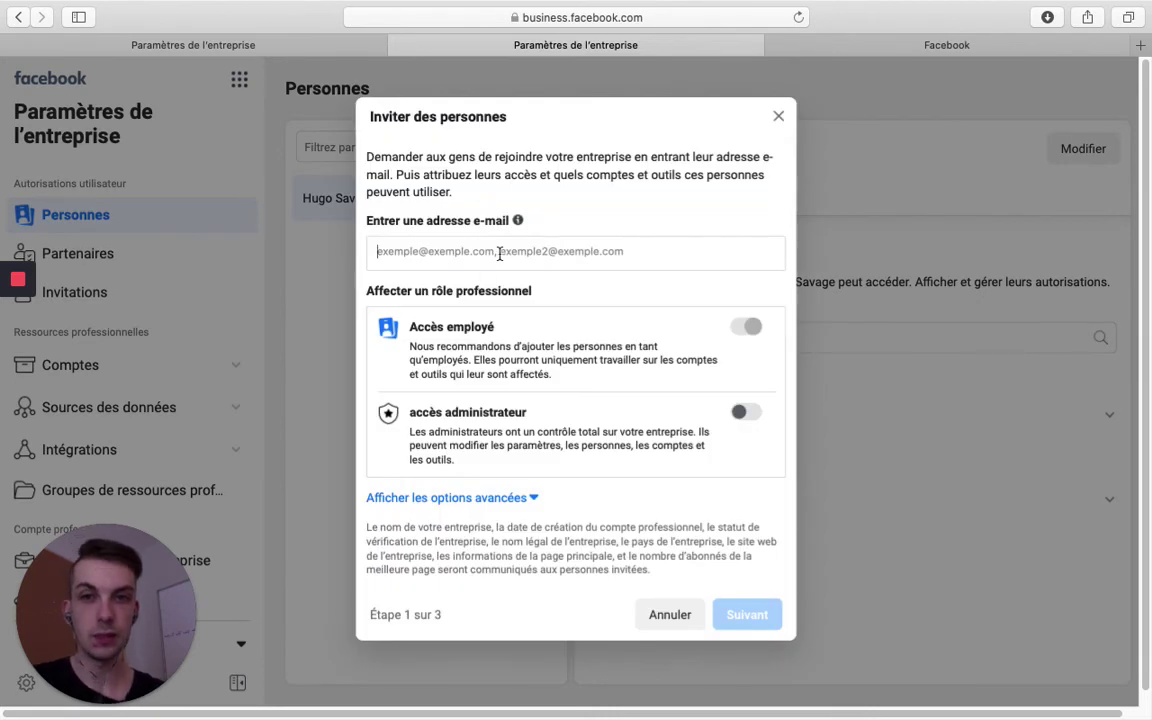
click(499, 254)
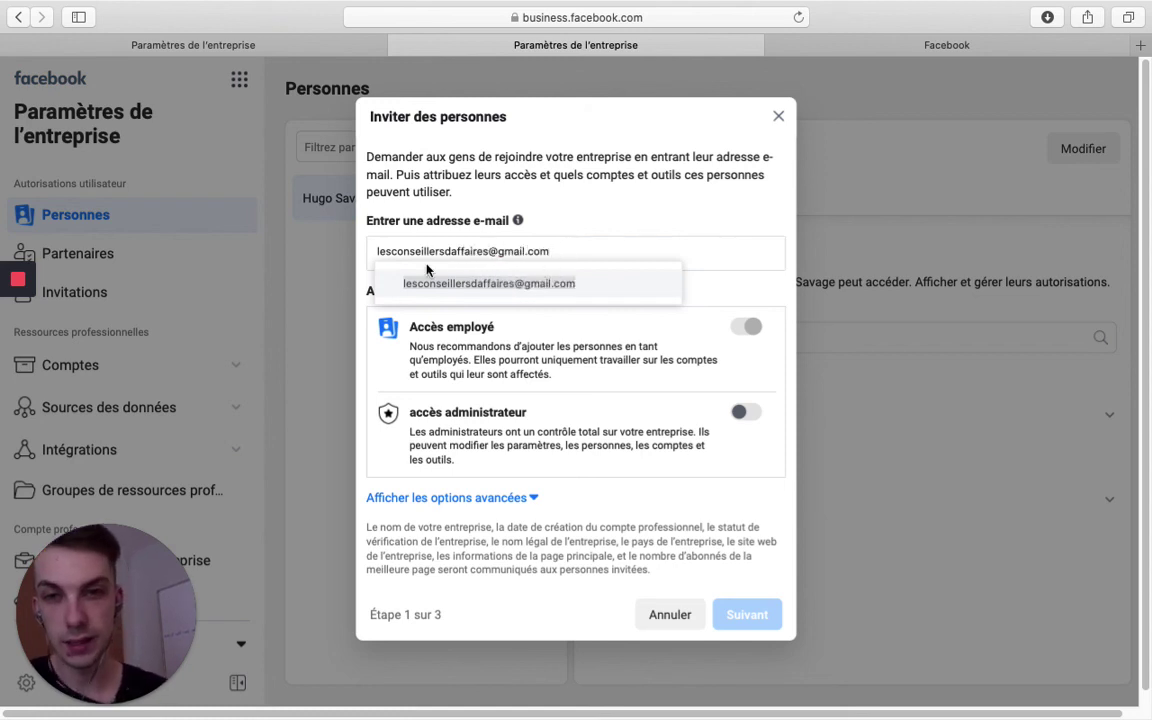
key(Return)
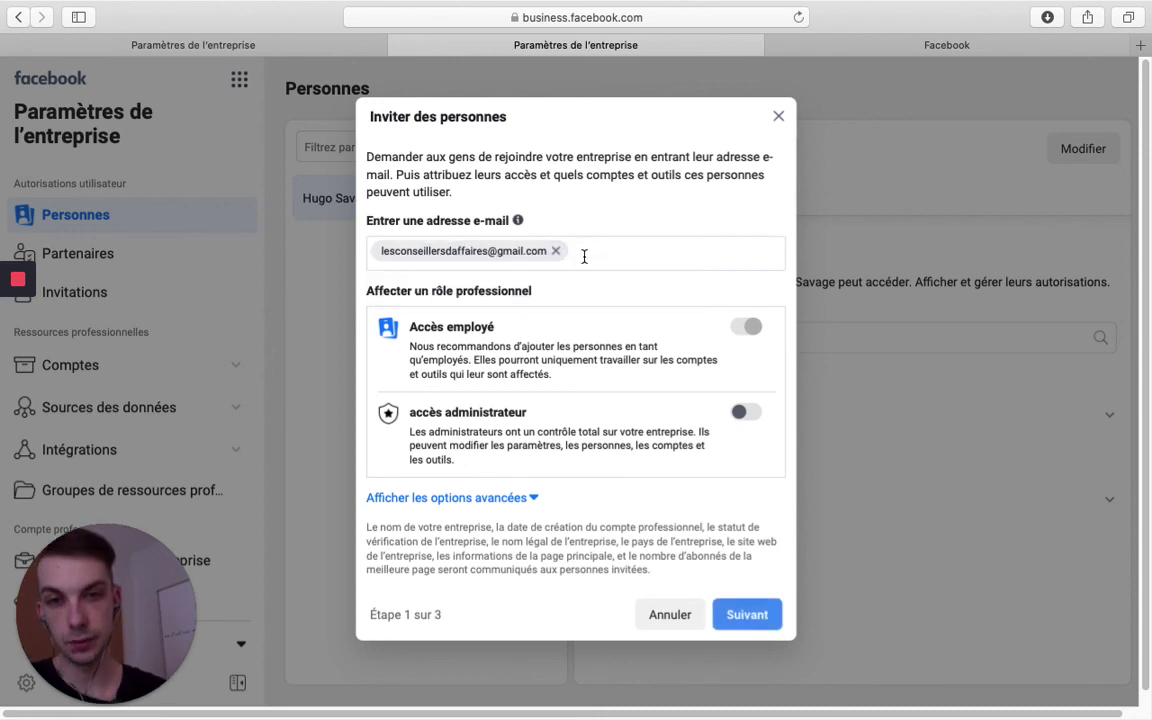
click(743, 413)
scroll(592, 428, down, 1)
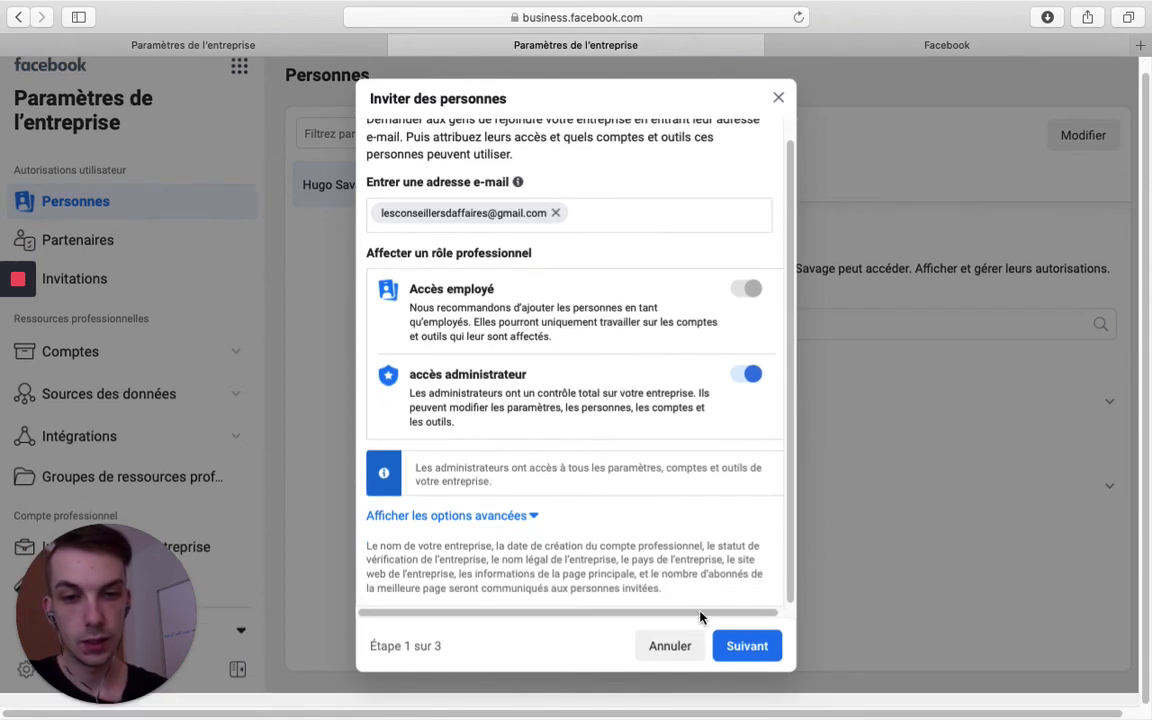
click(745, 646)
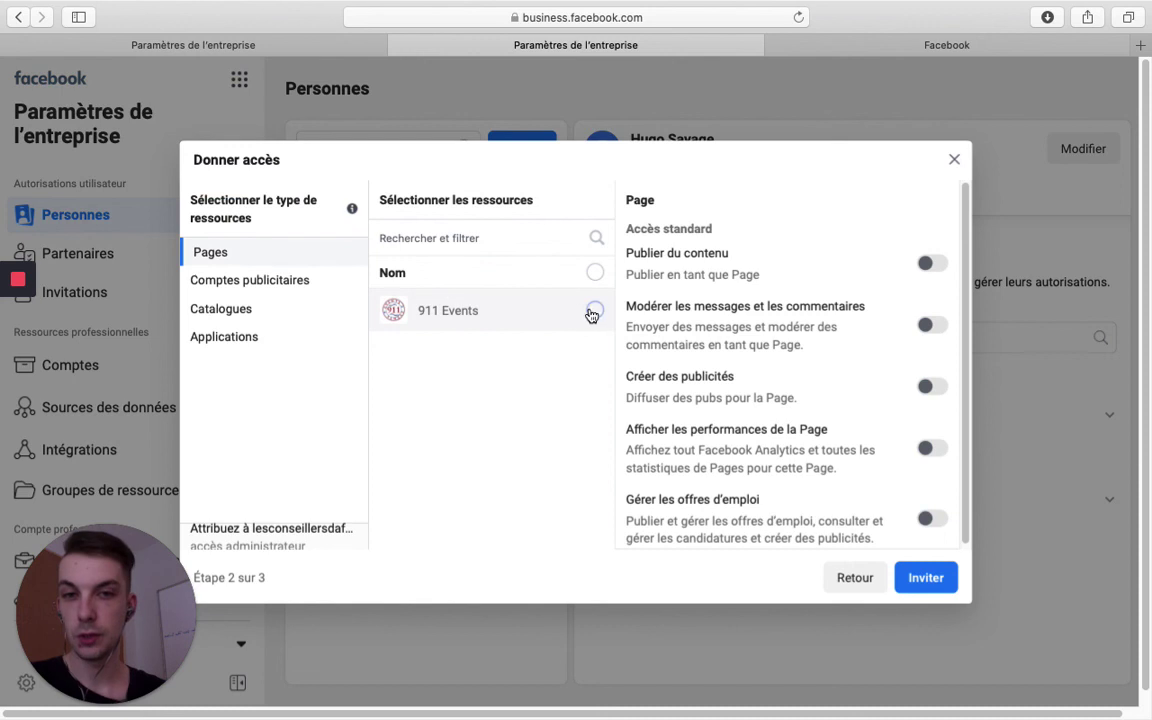
Select the 911 Events Page and grant it full control
click(251, 286)
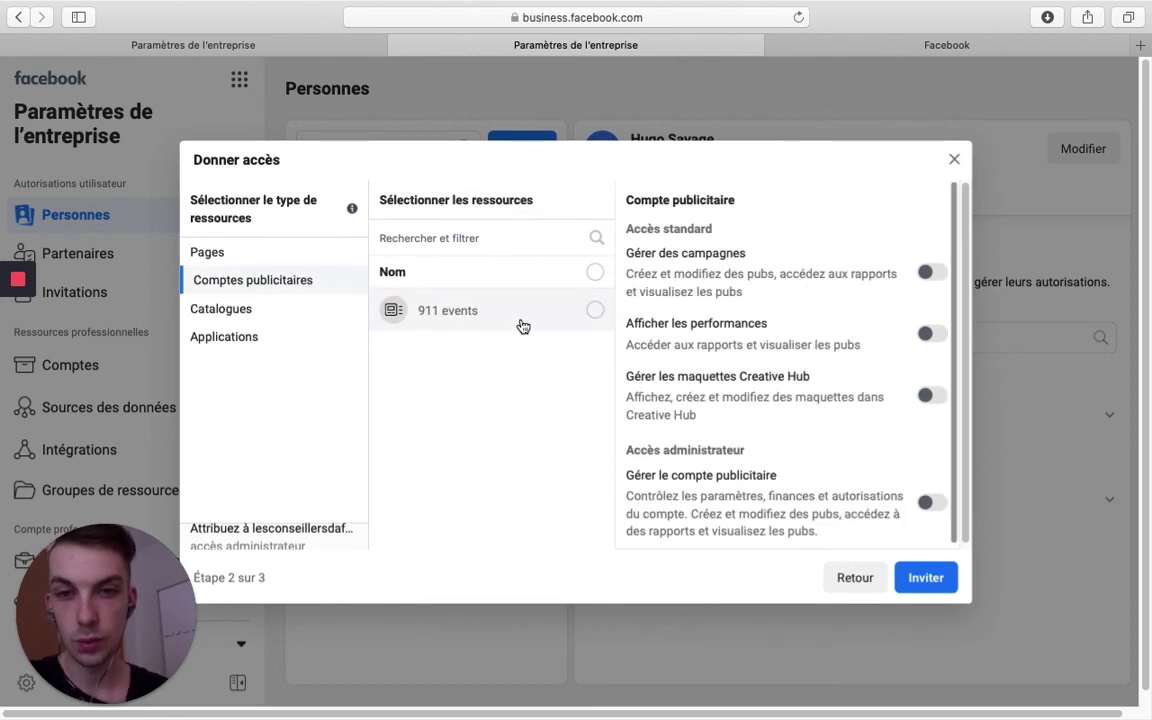
click(231, 251)
click(596, 310)
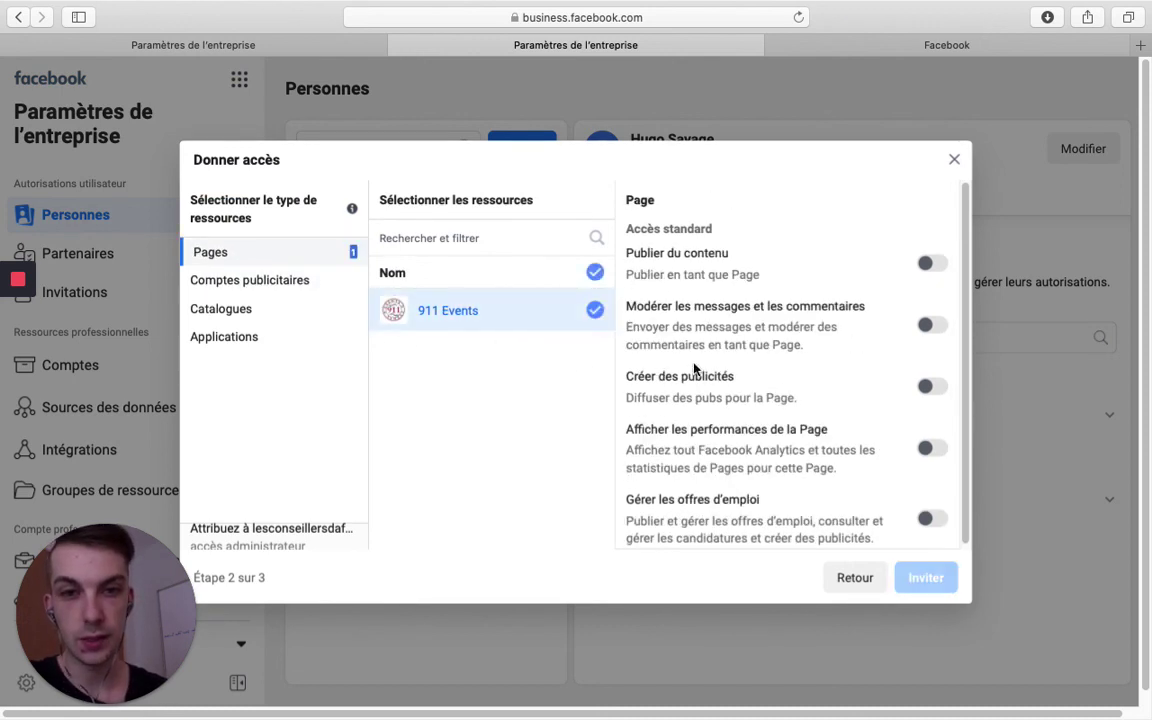
scroll(946, 430, down, 5)
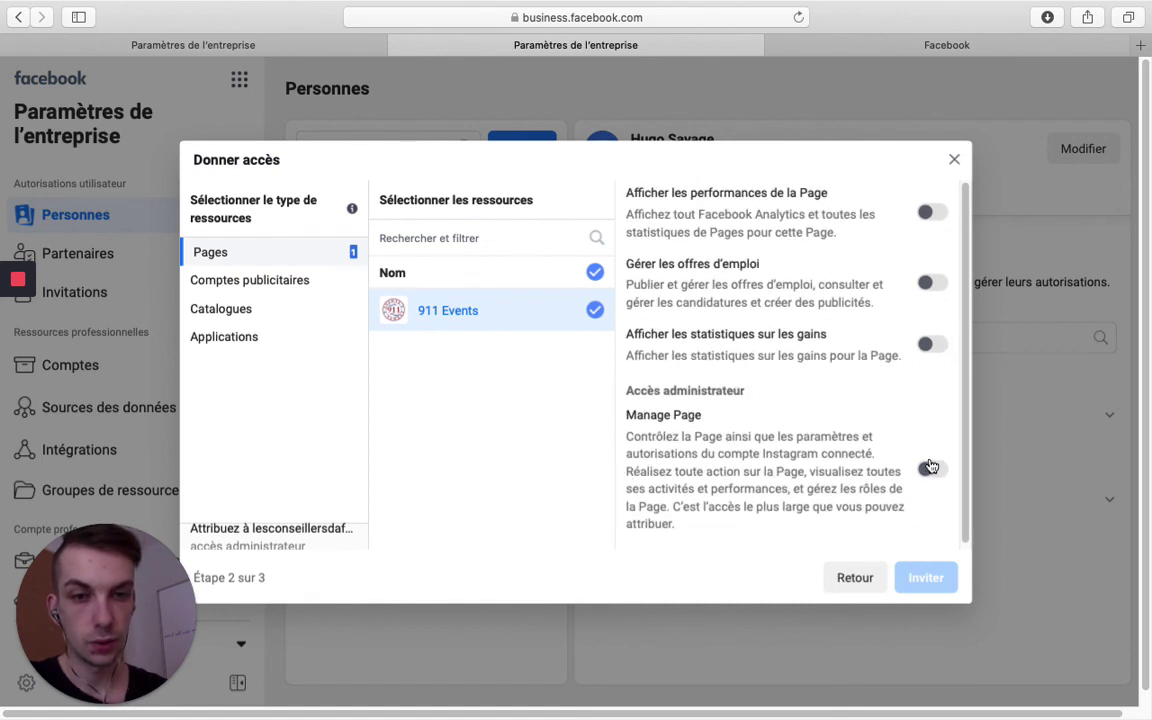
click(929, 471)
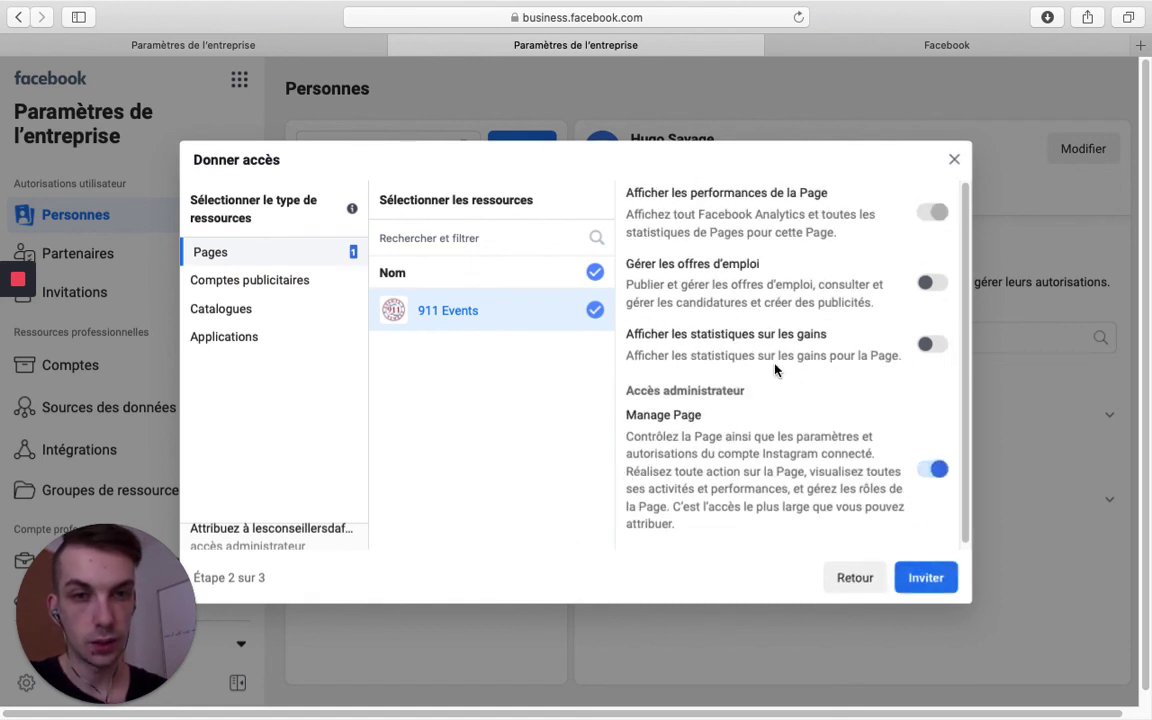
scroll(775, 370, up, 5)
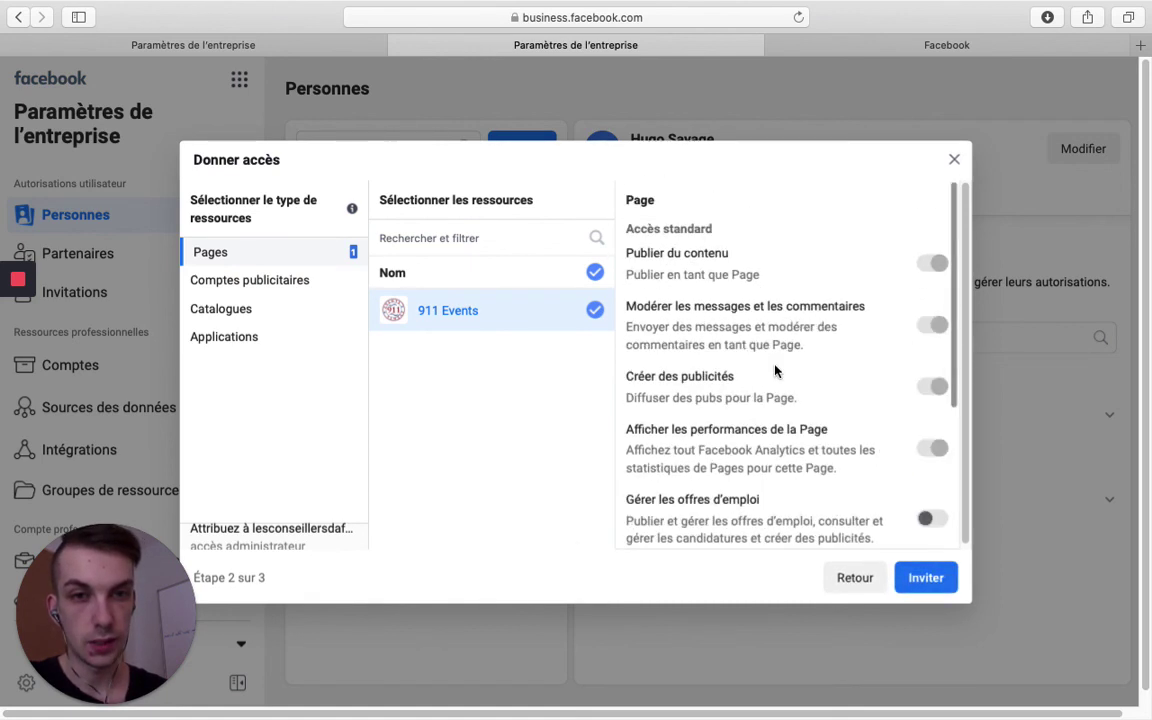
Select the 911 events ad account with Gérer le compte publicitaire enabled
click(264, 288)
click(566, 315)
scroll(864, 429, down, 1)
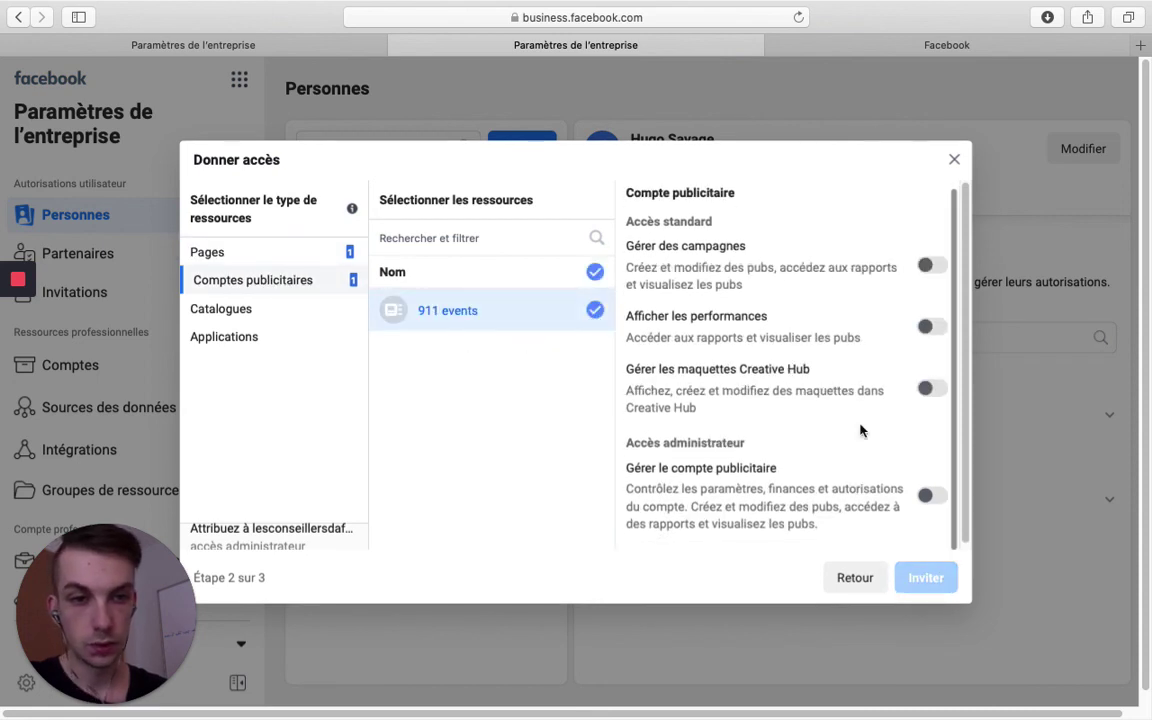
click(946, 500)
click(300, 257)
scroll(831, 421, down, 3)
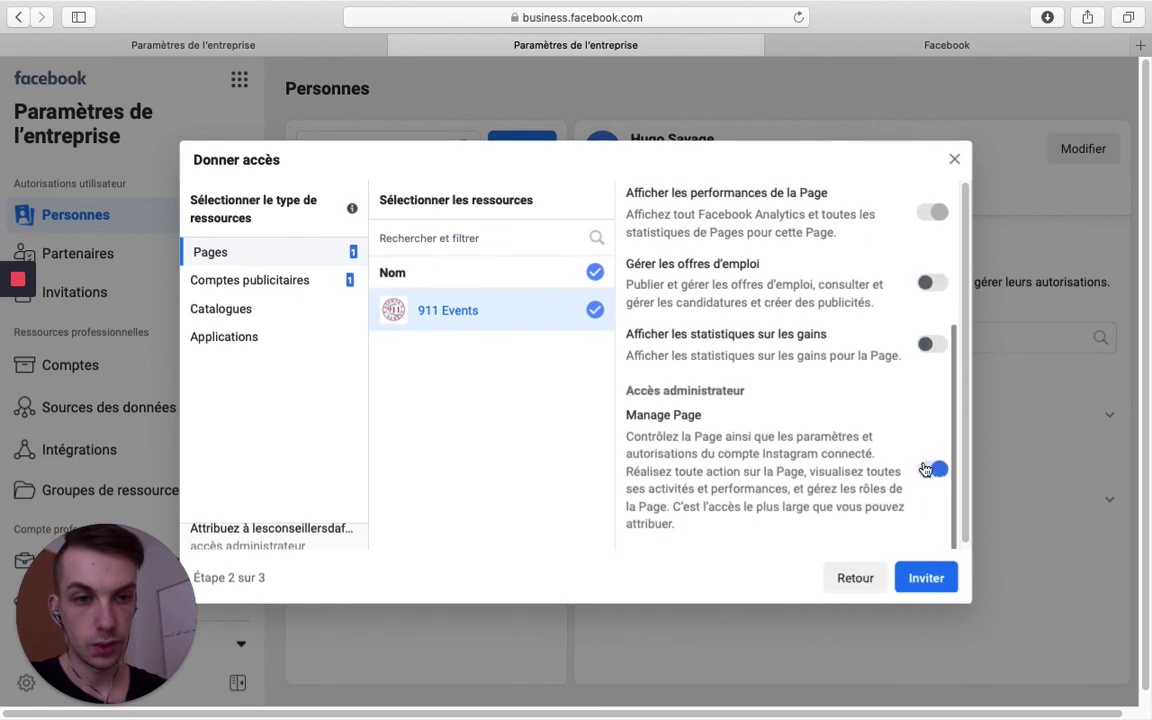
click(217, 287)
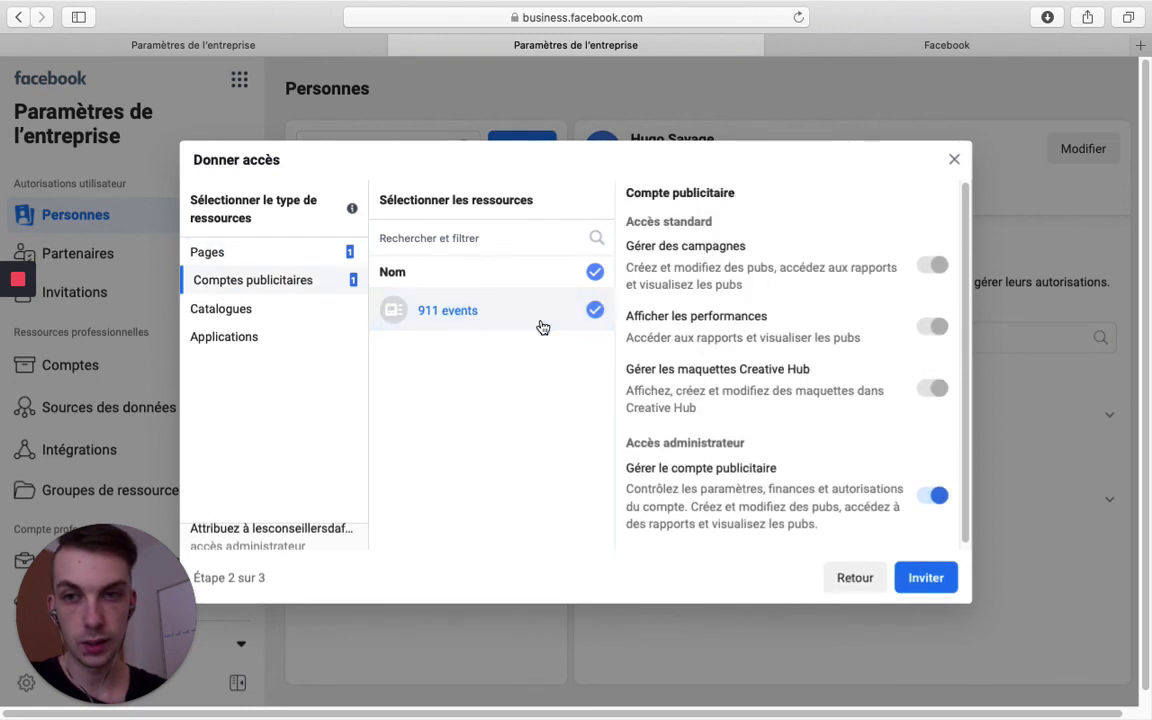
Also allow earnings statistics and job offers on 911 Events, then send the invitation
click(266, 251)
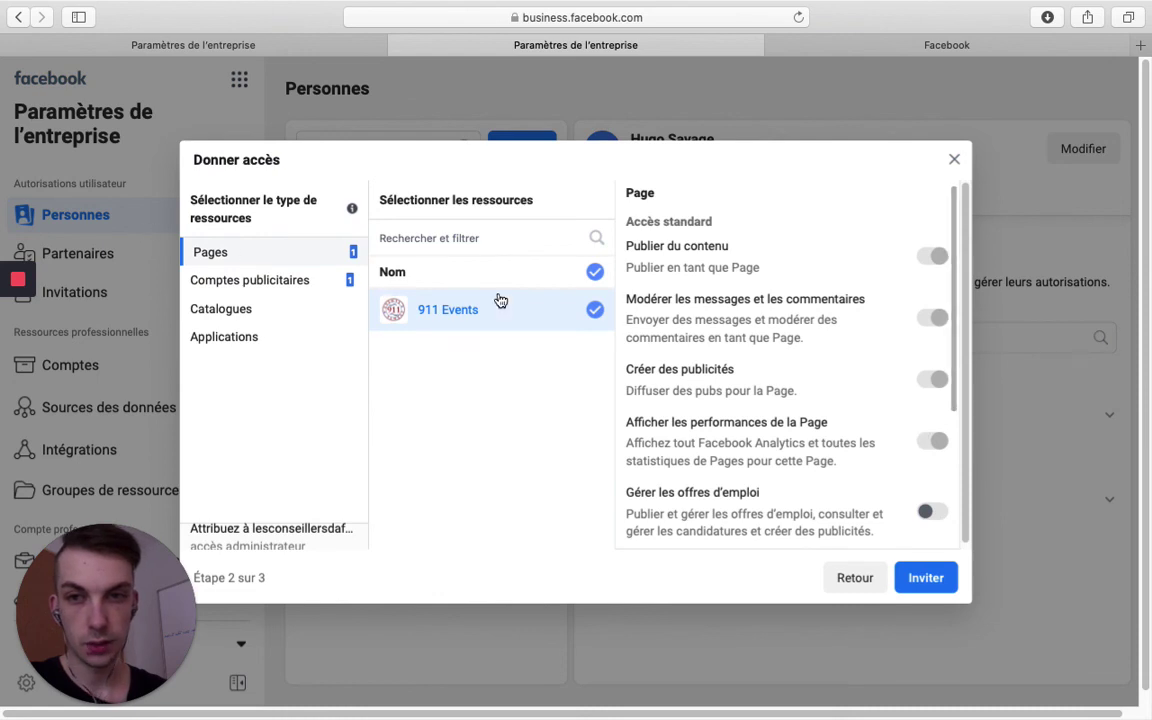
scroll(908, 431, down, 1)
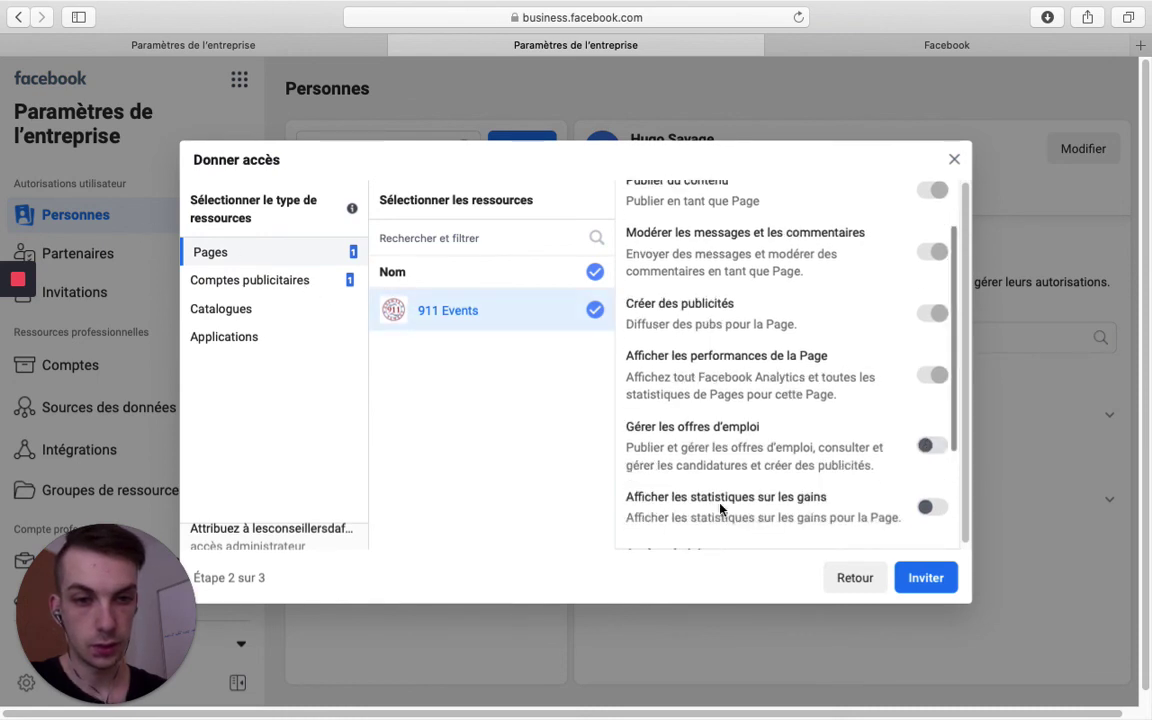
scroll(710, 508, down, 1)
click(935, 500)
click(933, 442)
scroll(805, 442, down, 3)
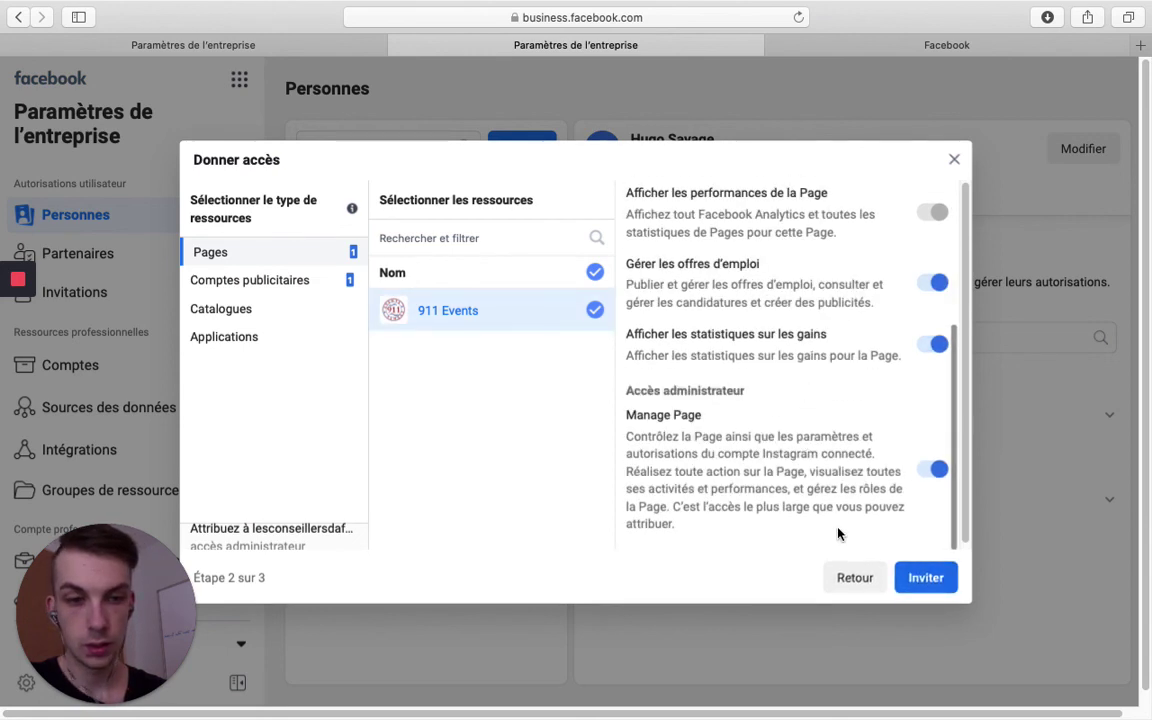
click(921, 579)
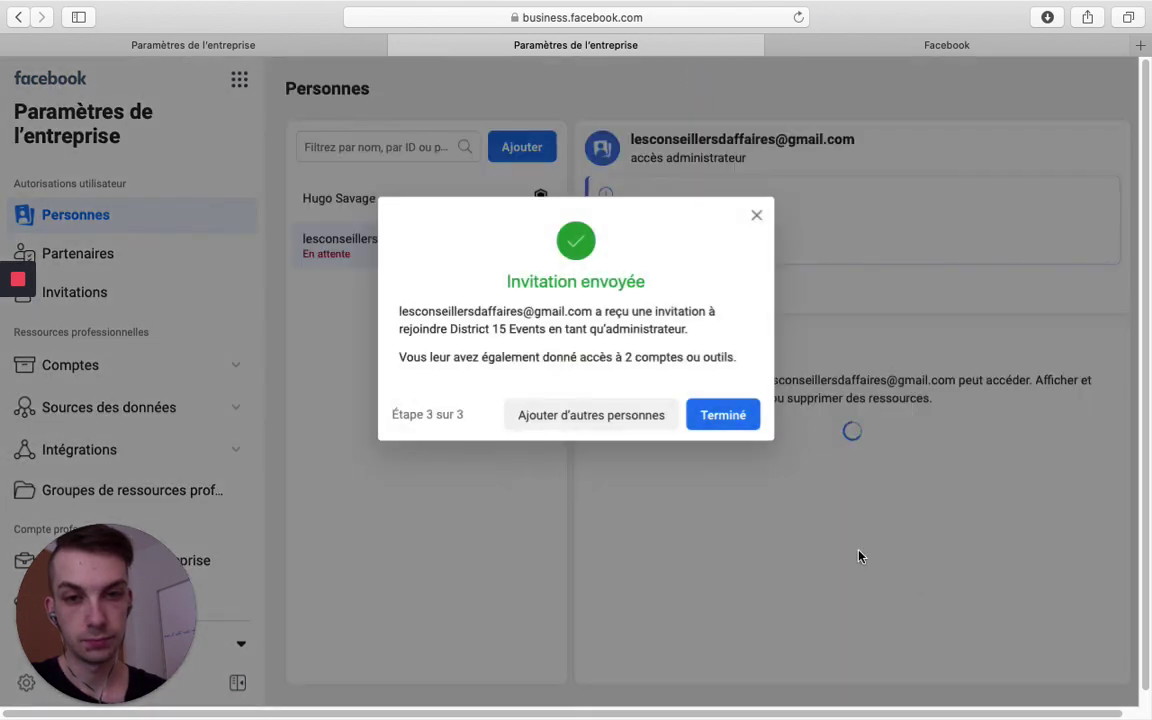
Click Terminé on the Invitation envoyée confirmation
click(722, 414)
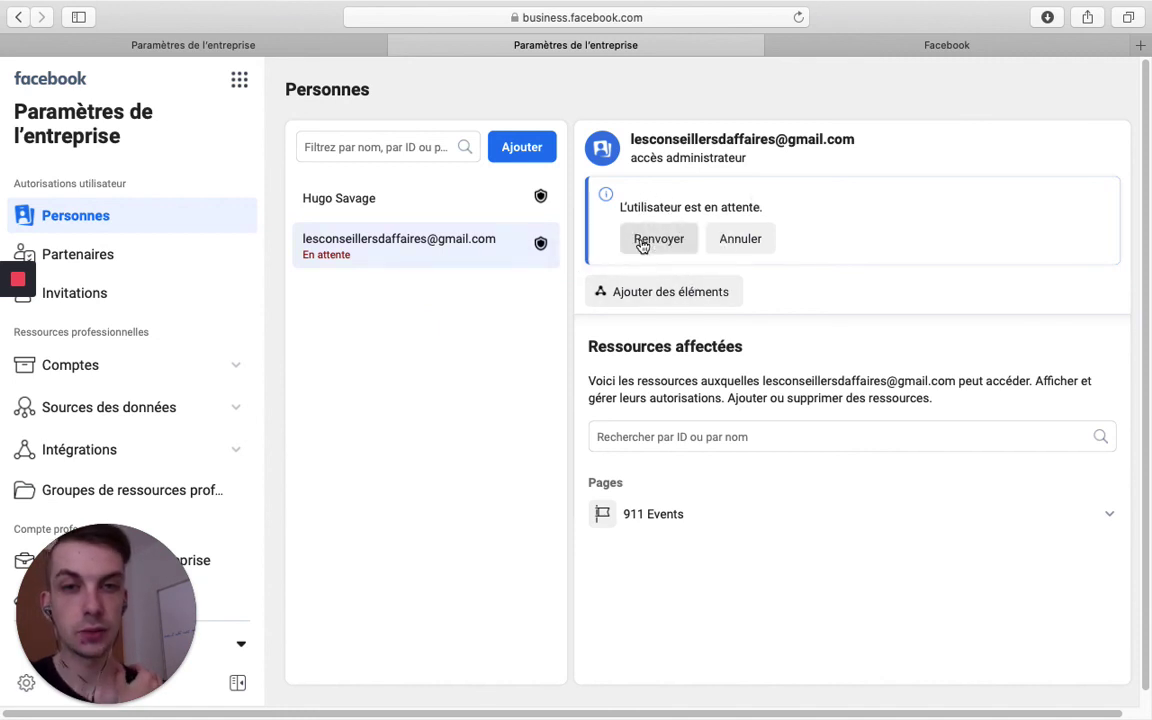
Copy the pending admin's invitation link from Renvoyer, cancel without resending, and expand Comptes
click(653, 245)
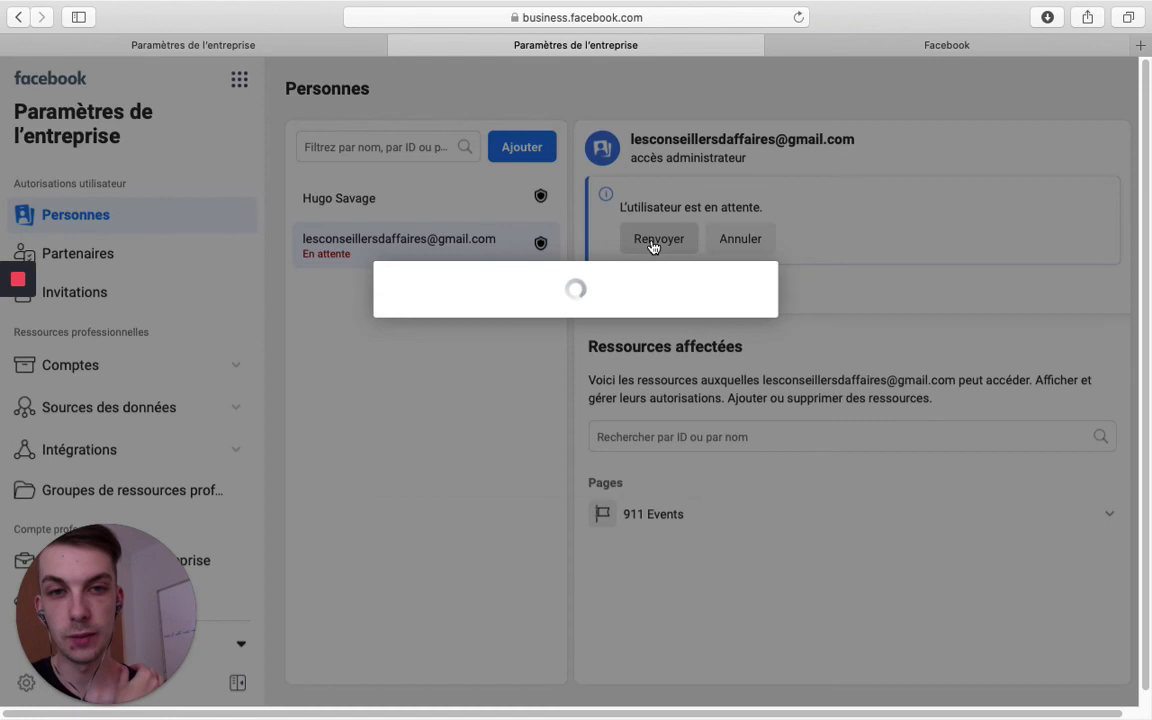
drag(386, 321, 735, 337)
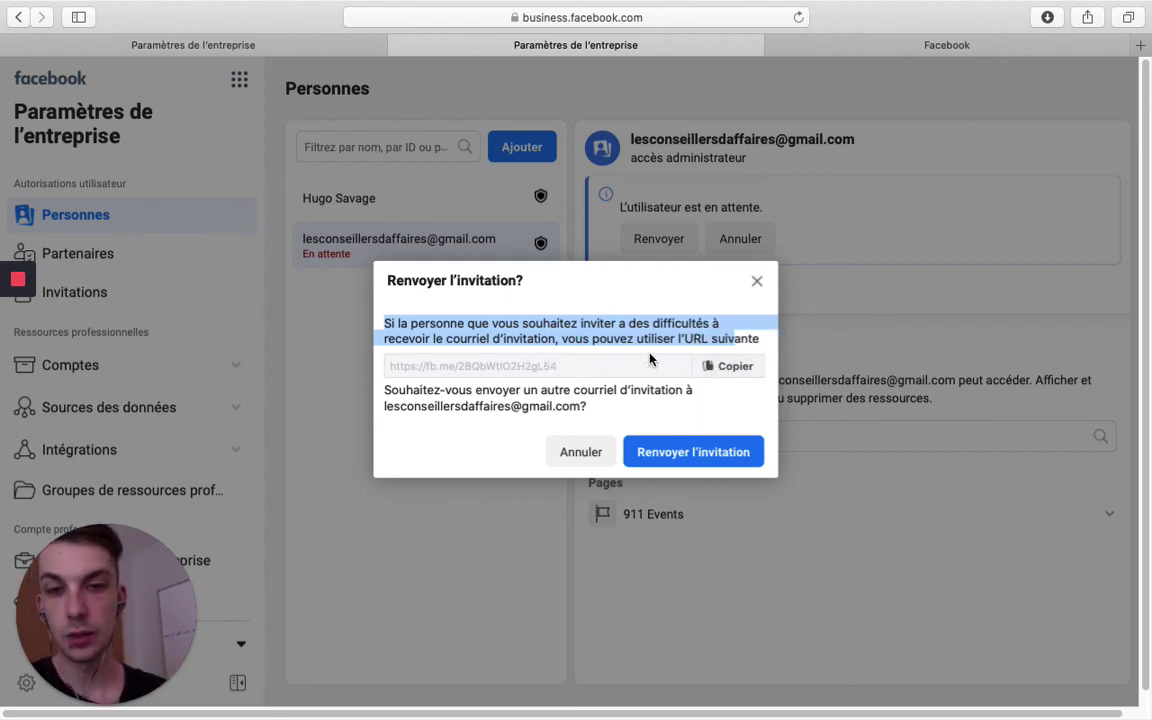
click(730, 370)
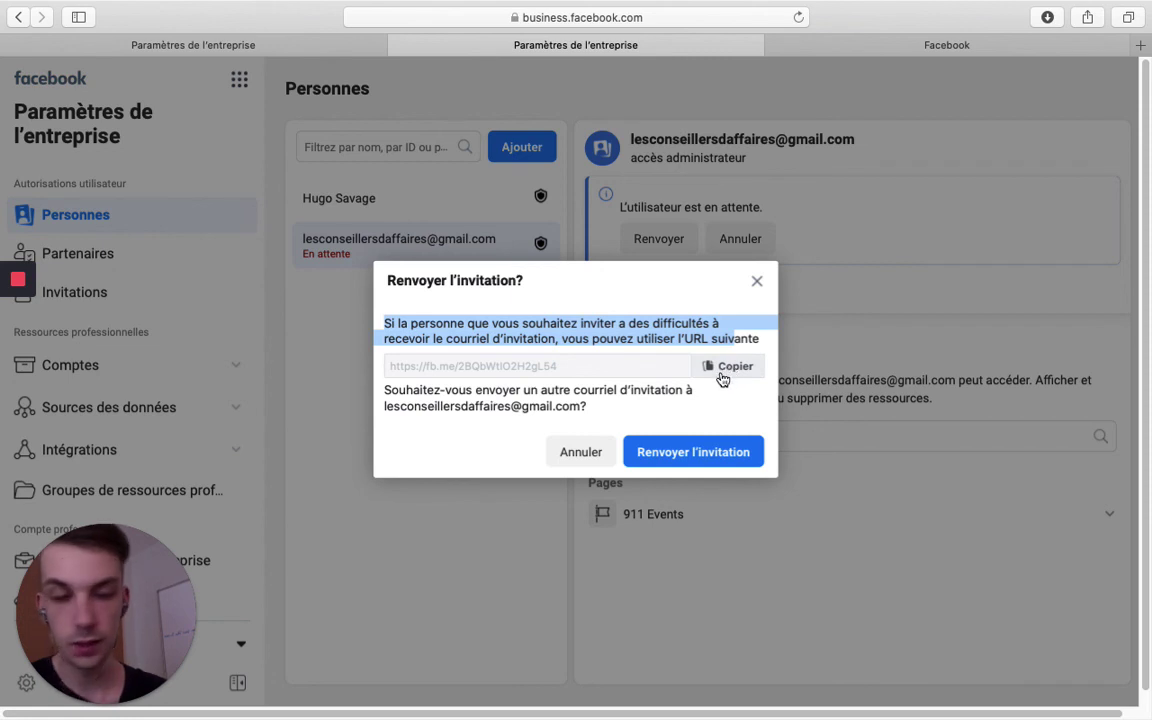
click(732, 368)
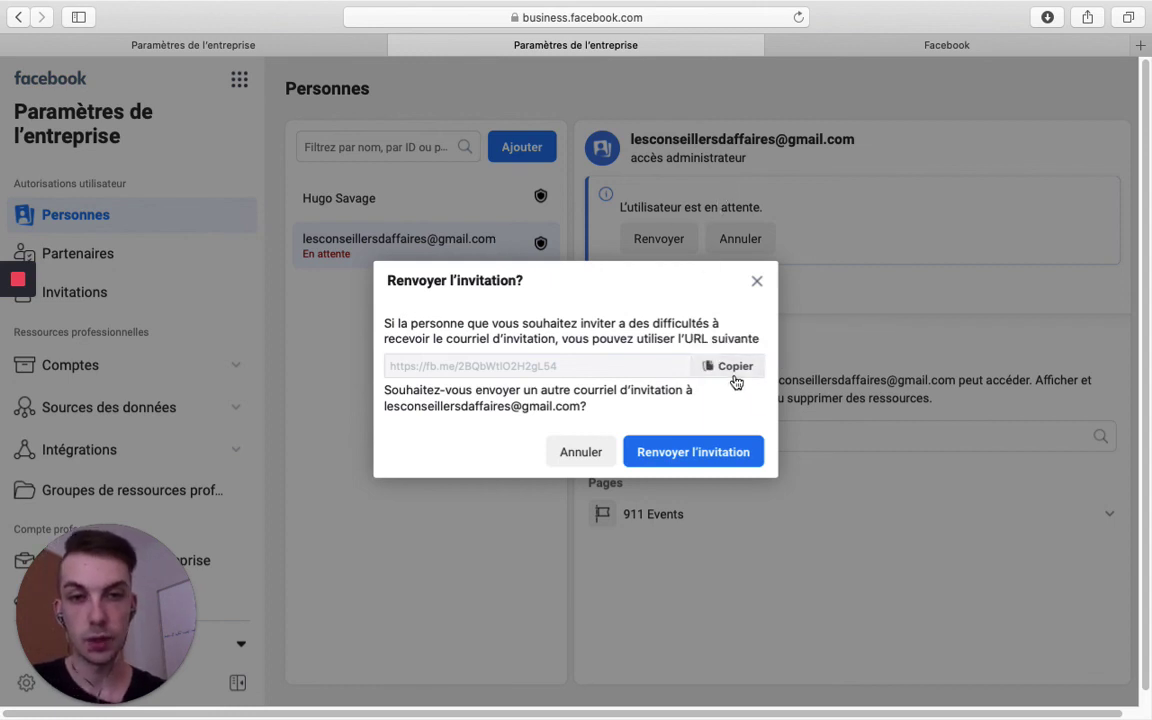
click(757, 284)
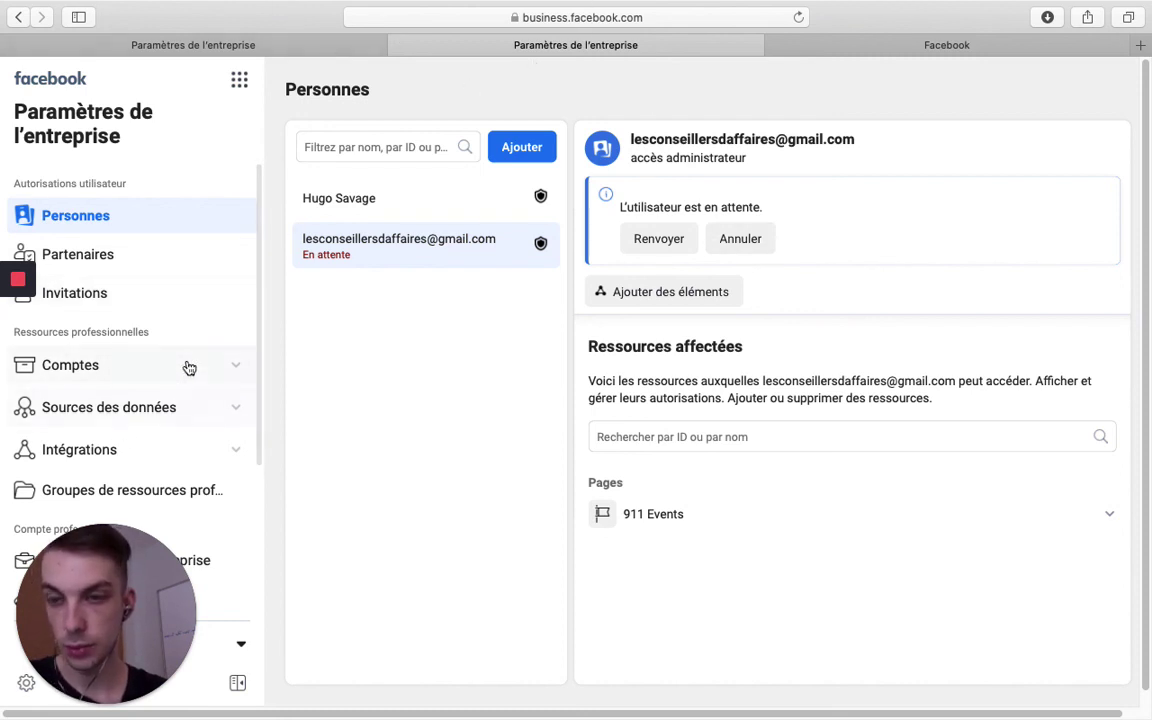
click(149, 378)
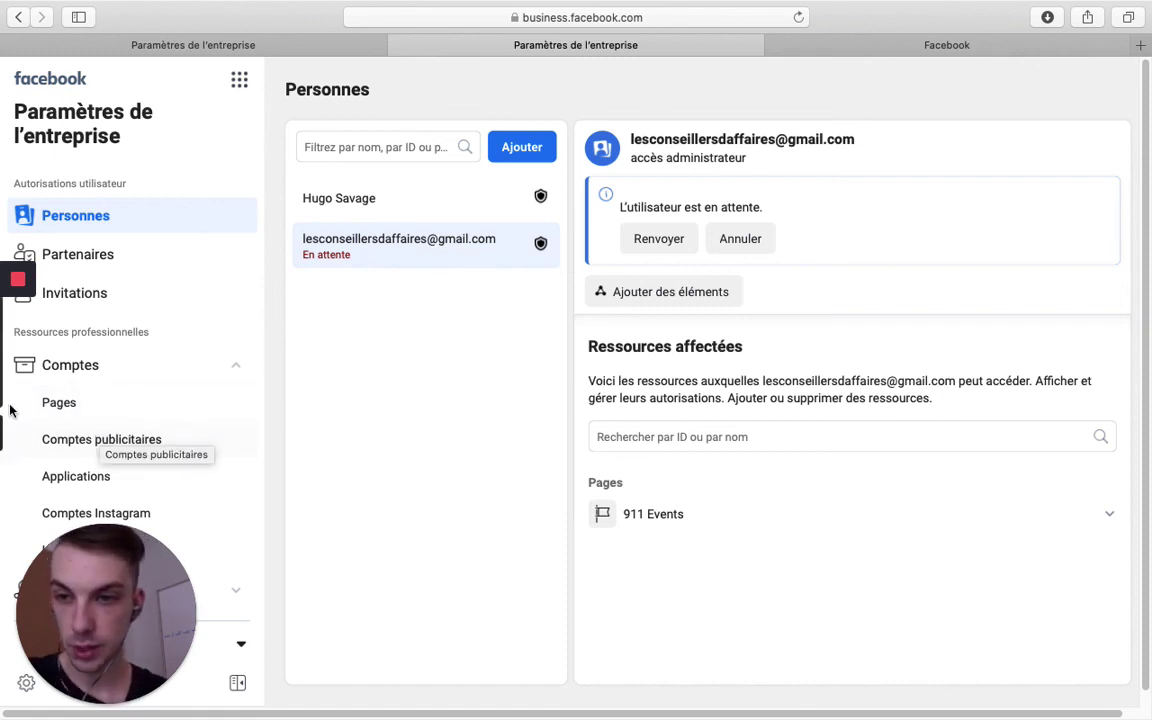
Switch to the Facebook tab and open the 911 Events Gérer la Page view
click(942, 48)
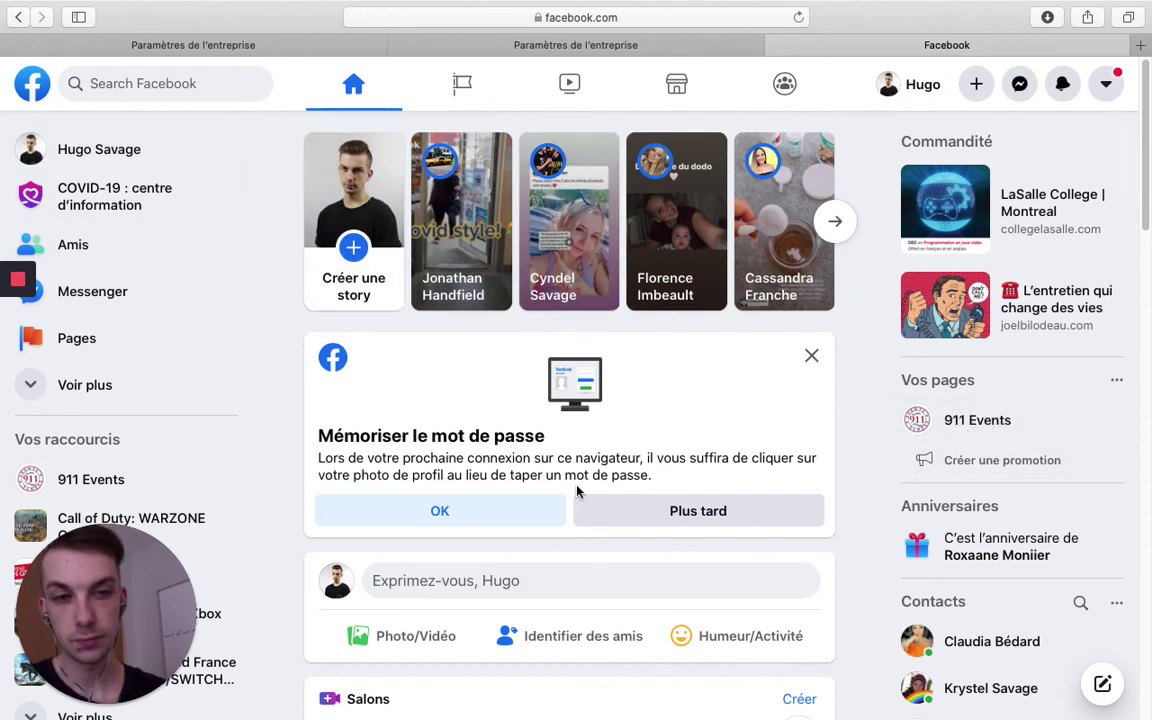
click(985, 420)
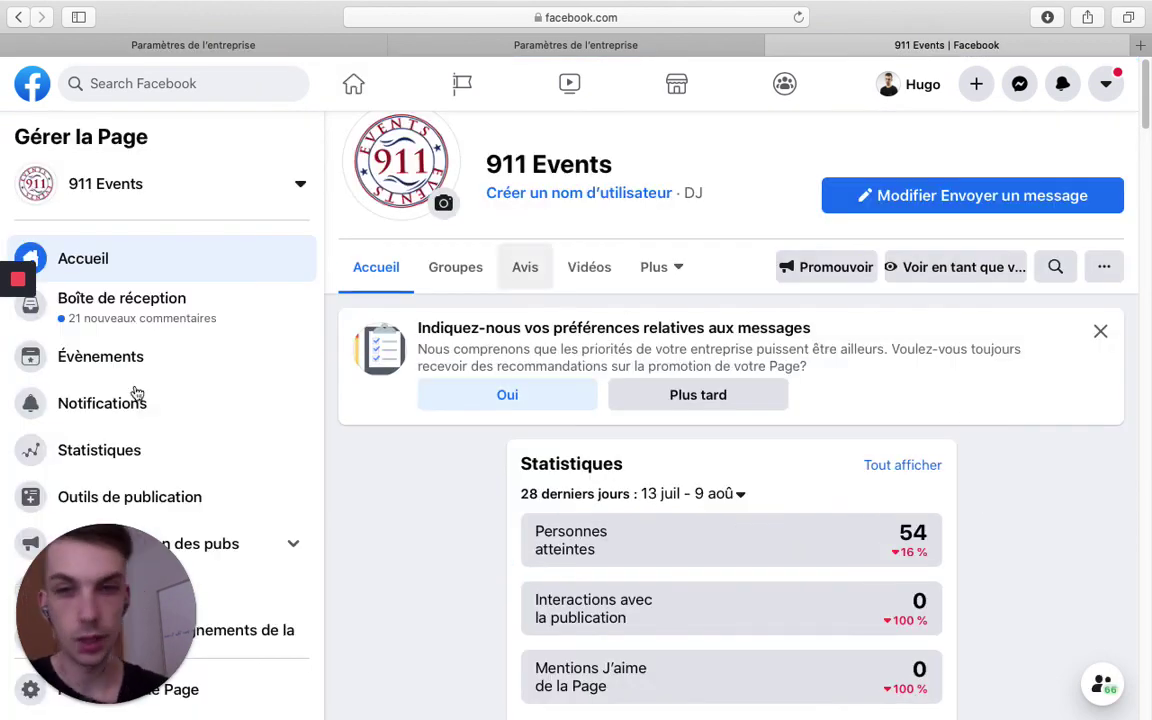
scroll(218, 425, down, 5)
drag(111, 530, 159, 190)
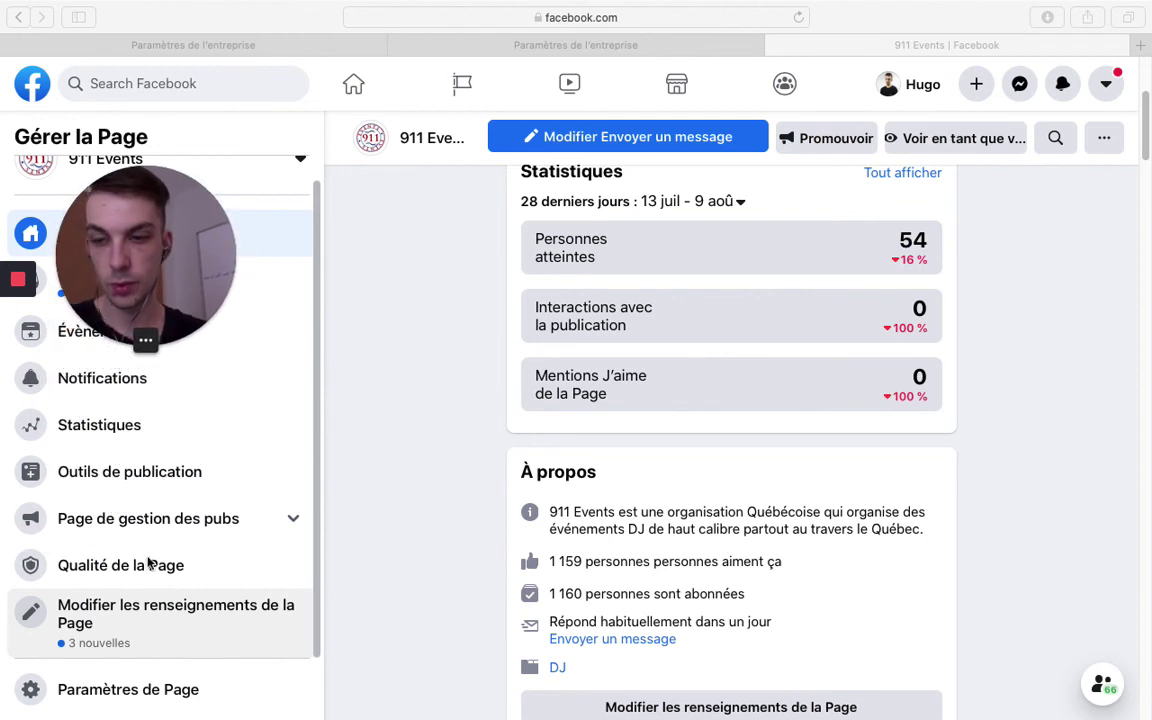
click(134, 694)
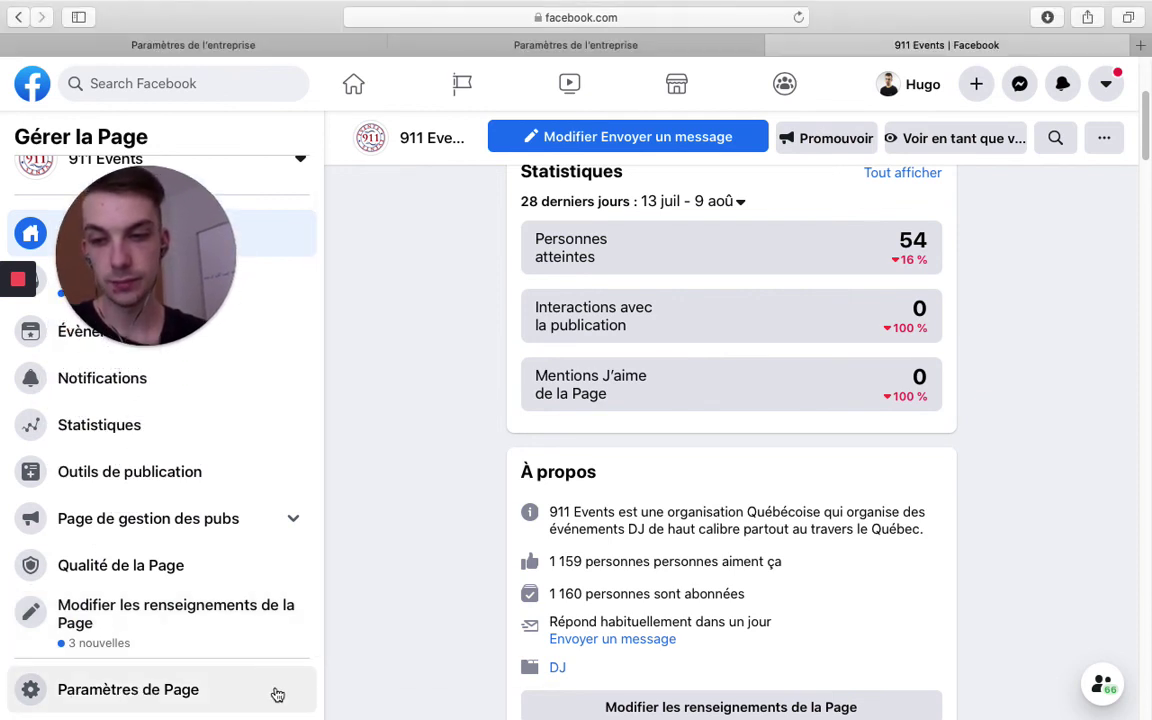
Open 911 Events' Rôles de la Page settings and scroll to the pending ownership request
click(154, 701)
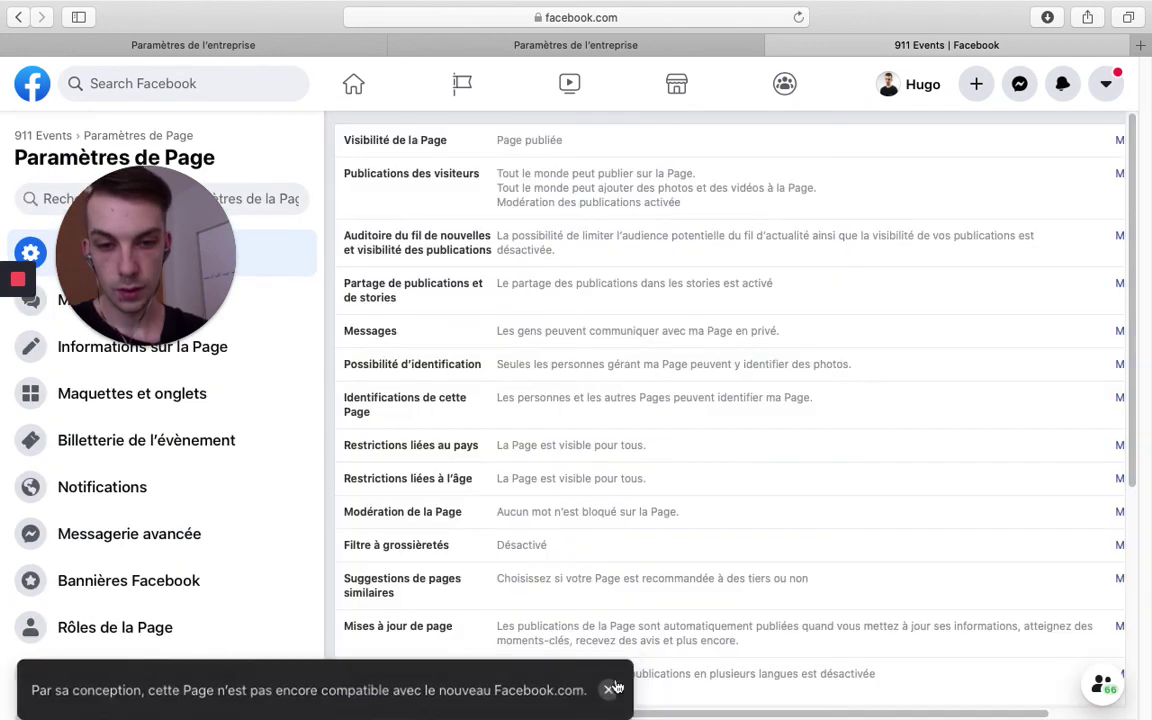
click(610, 681)
drag(123, 233, 82, 646)
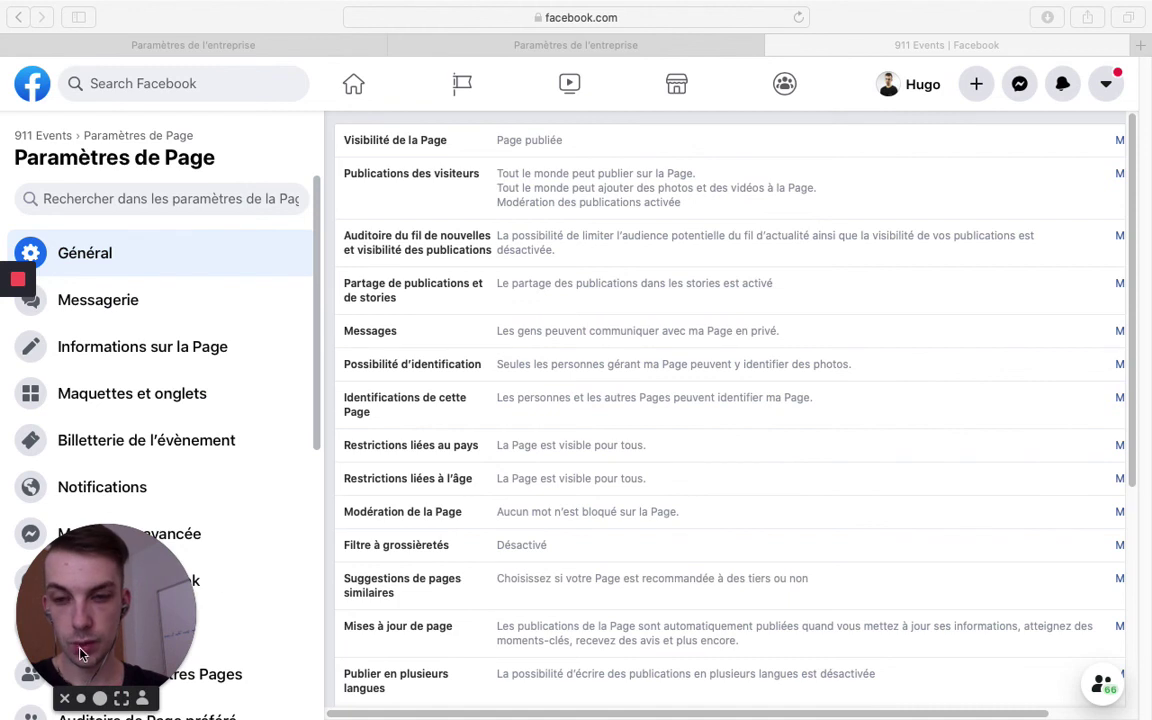
scroll(239, 383, down, 3)
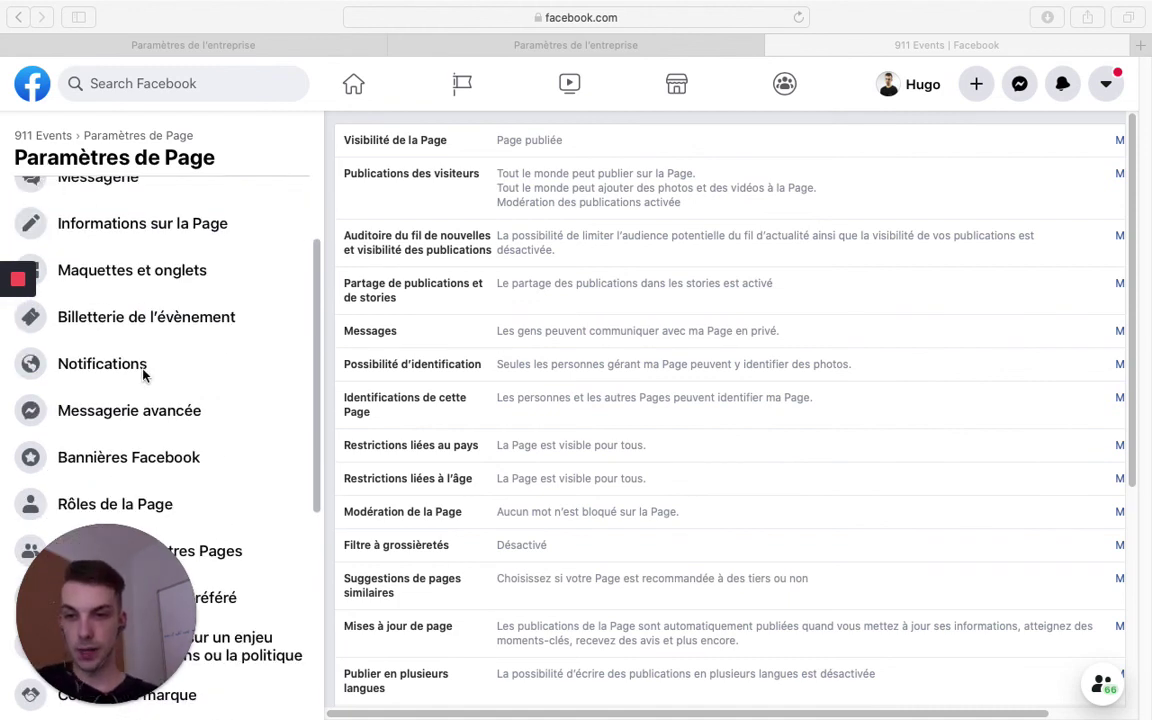
scroll(165, 470, down, 1)
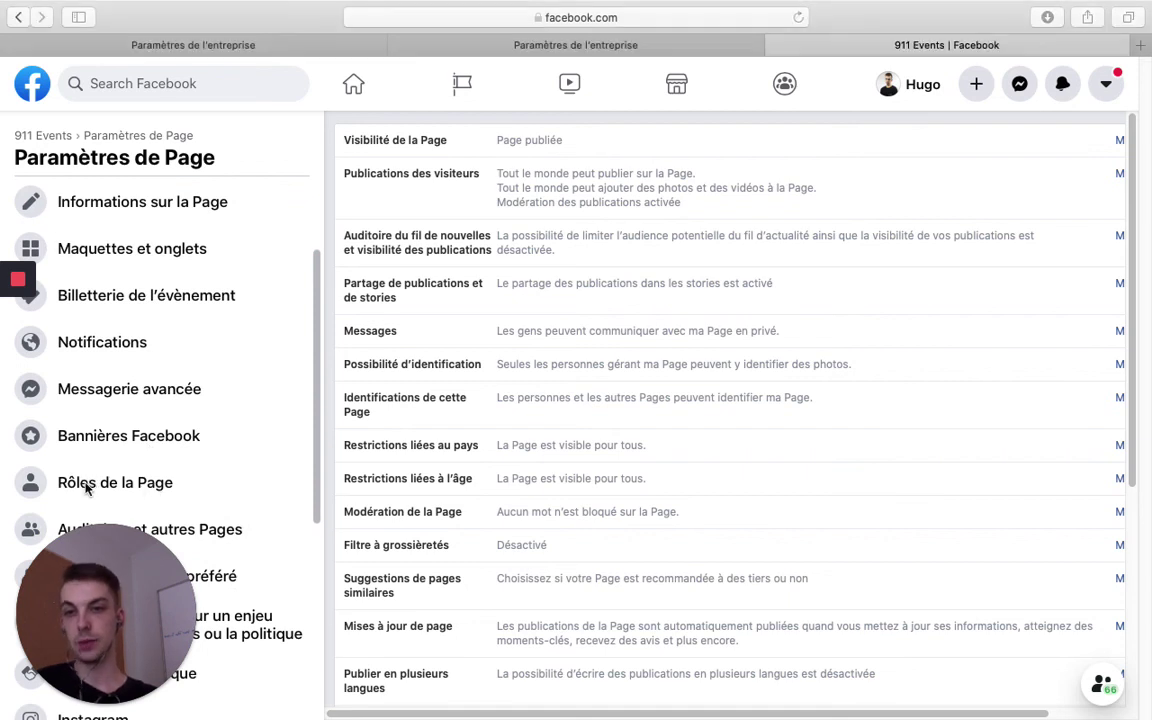
click(125, 492)
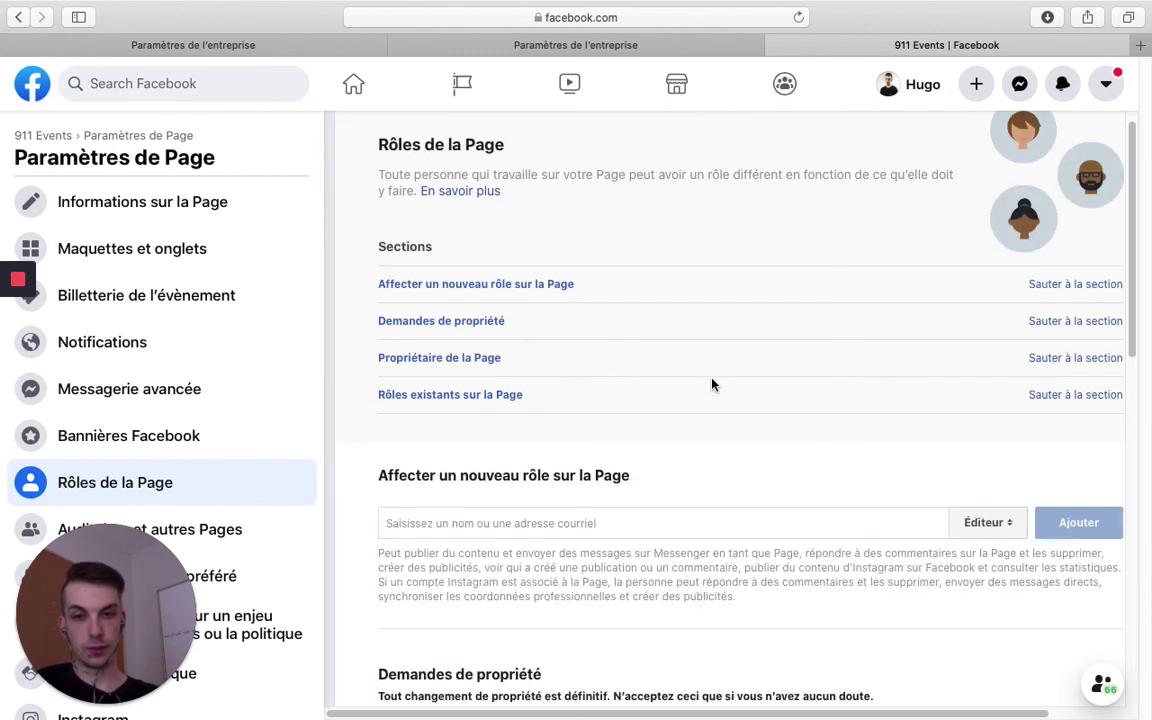
scroll(712, 395, down, 5)
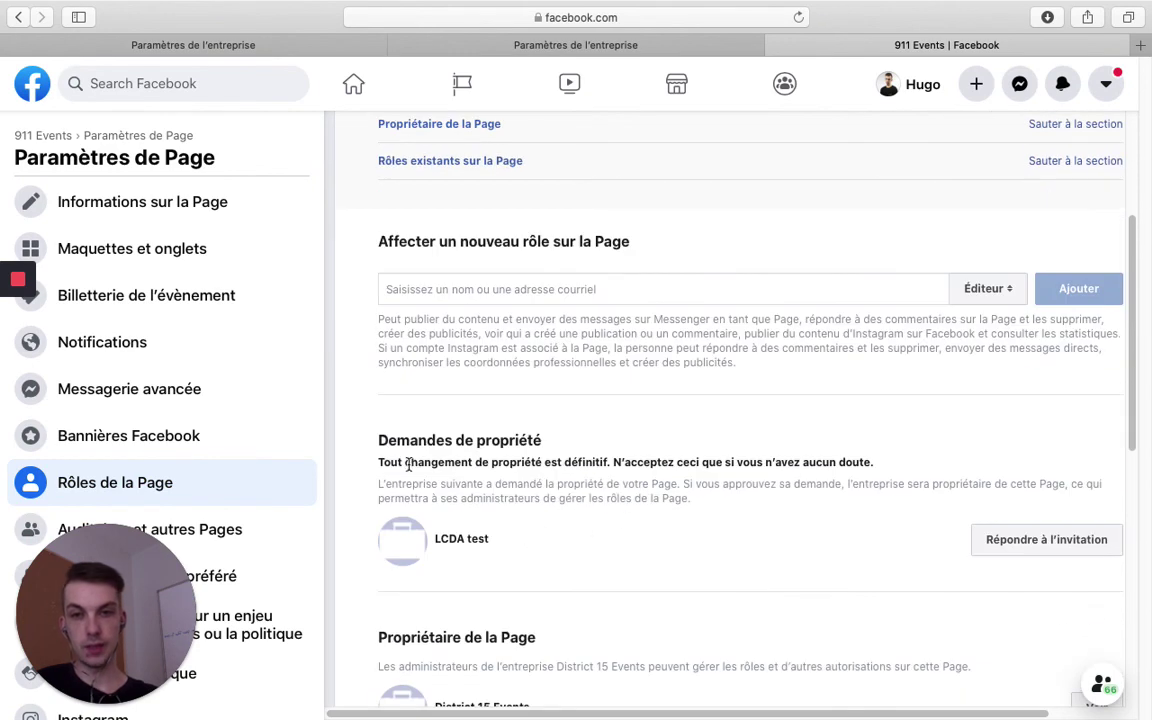
scroll(540, 553, down, 1)
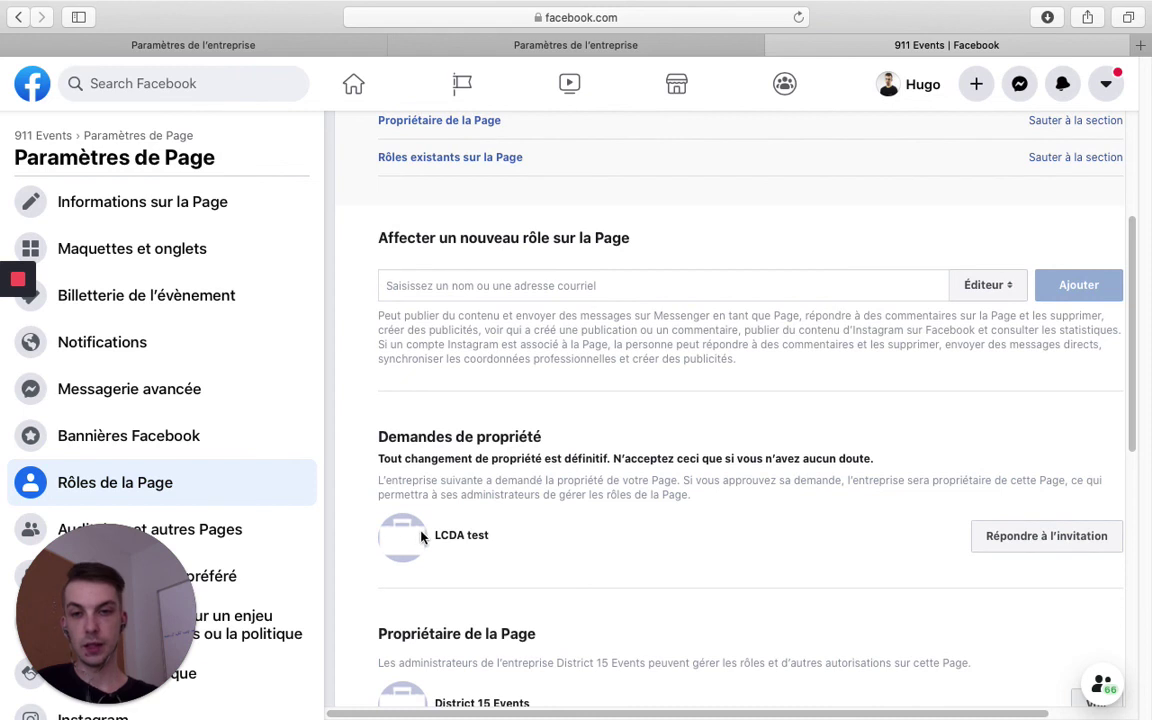
click(1040, 545)
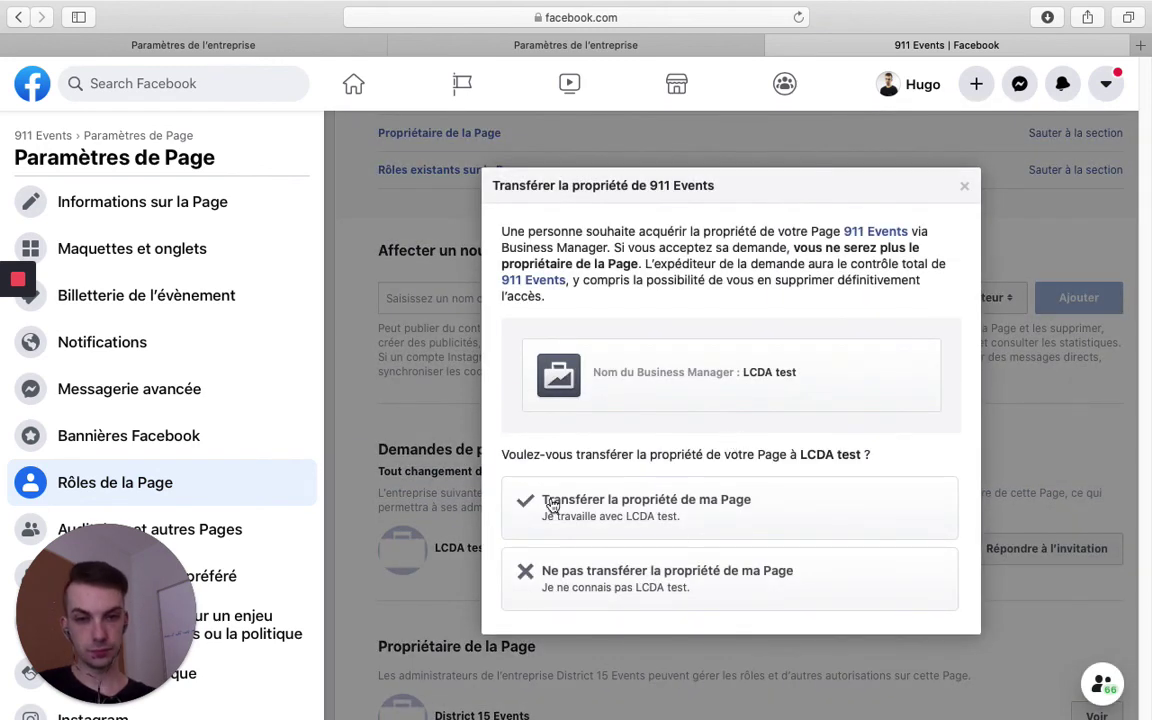
click(600, 512)
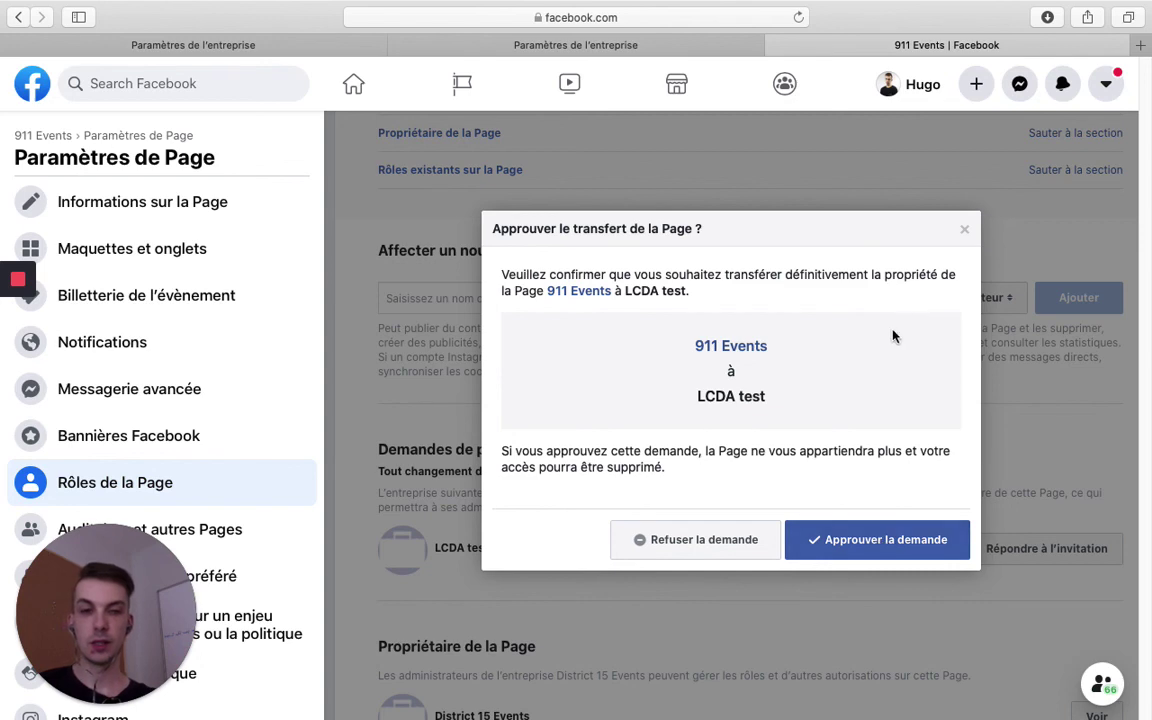
click(887, 540)
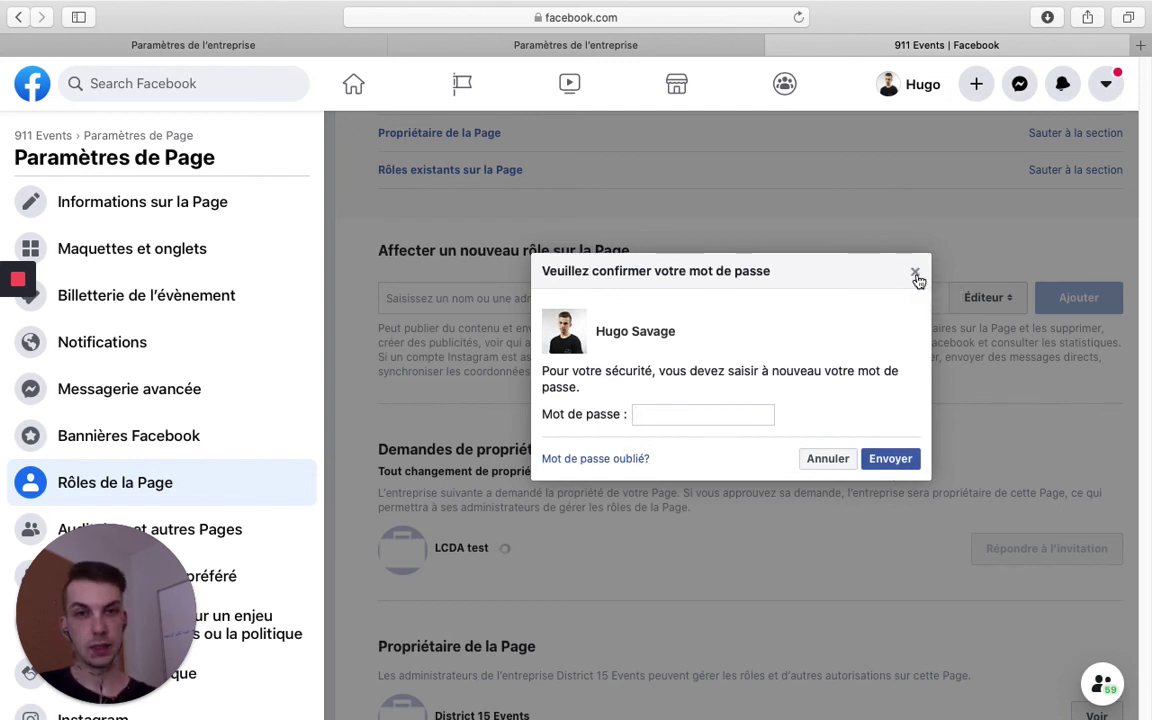
click(915, 275)
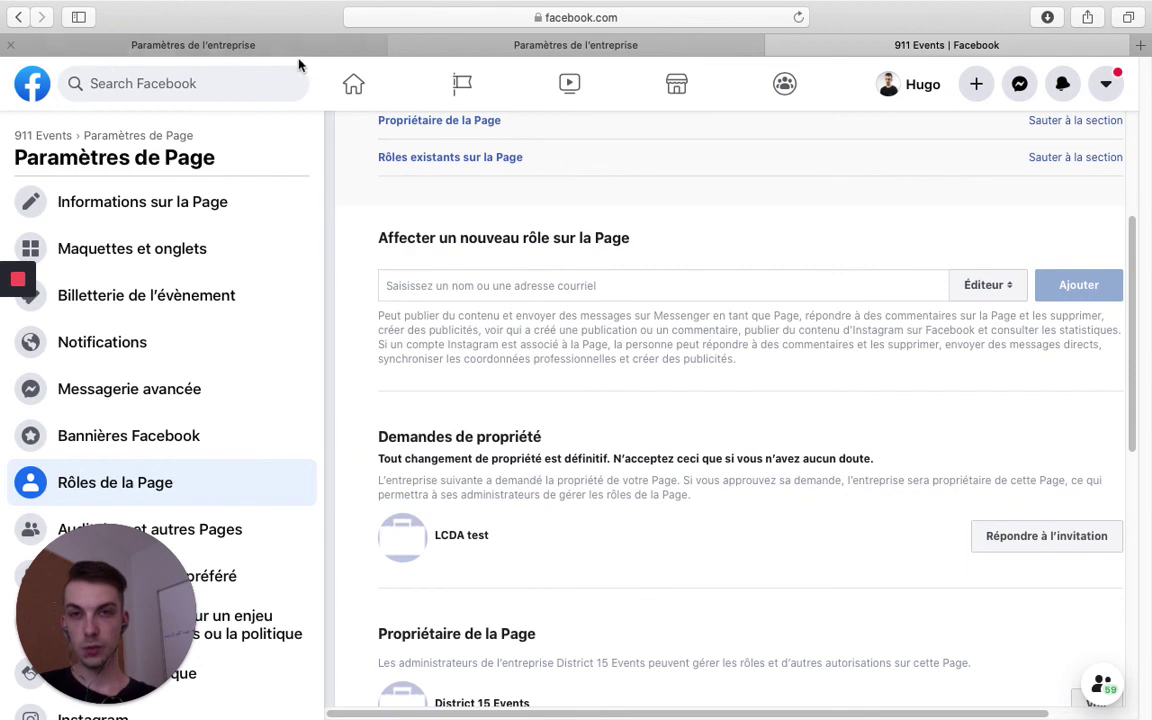